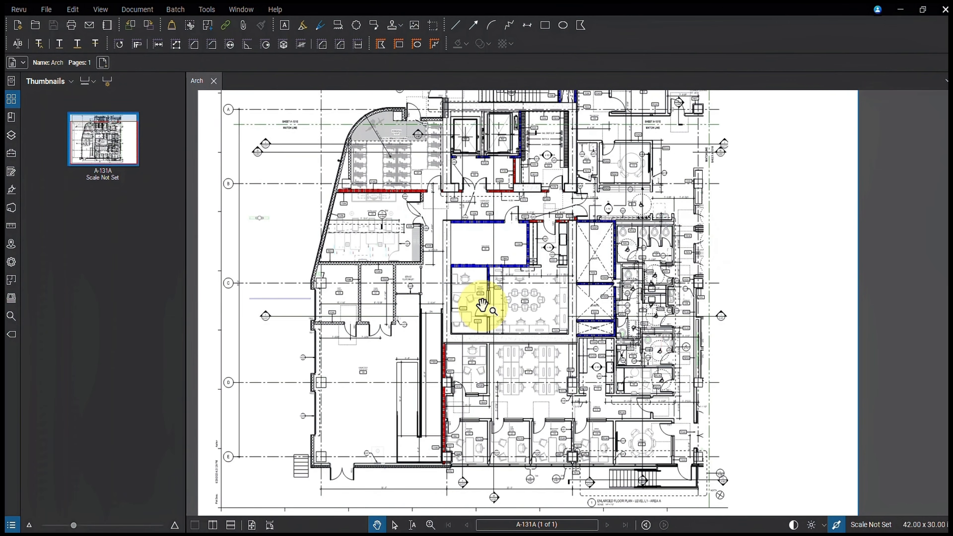
Step: Add a callout reading "Demo this wall" outside the building outline, with its leader pointing to the small-room partition wall near grid C
left_click(375, 28)
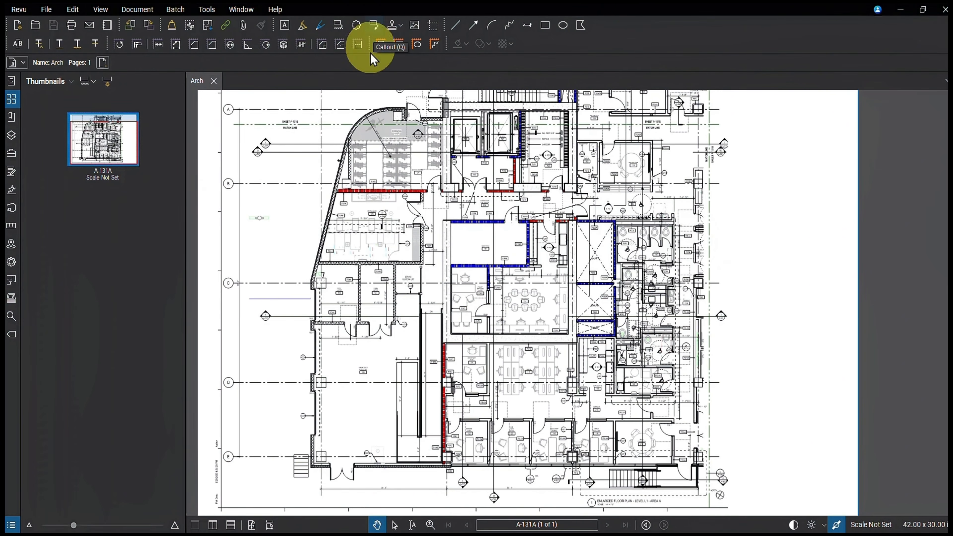
left_click(356, 294)
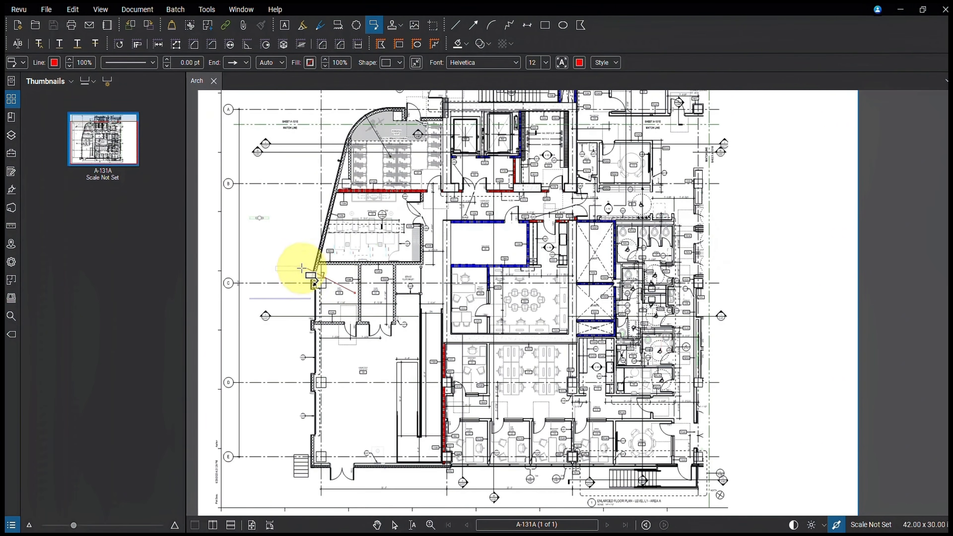
left_click(272, 250)
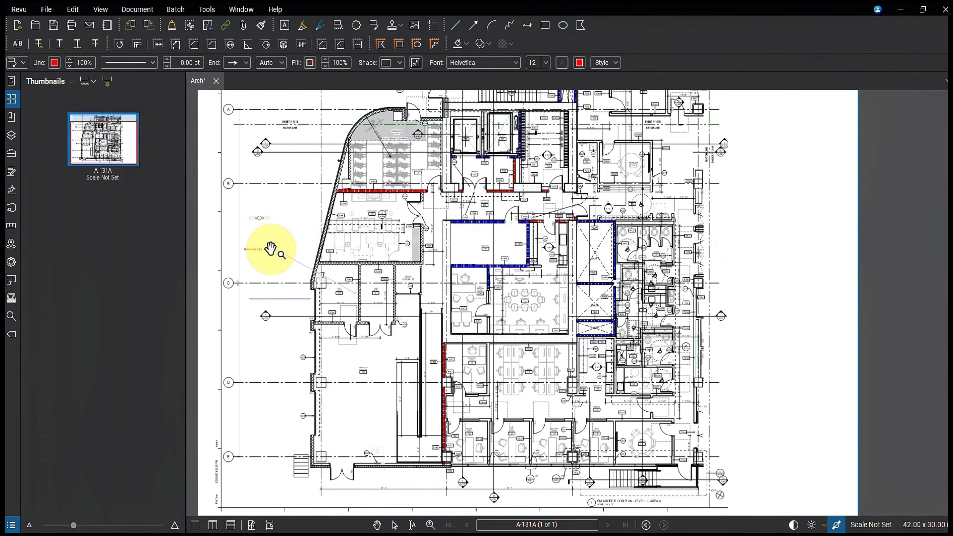
Step: Give the "Demo this wall" callout a light grey fill and set its font size to 26
left_click(272, 251)
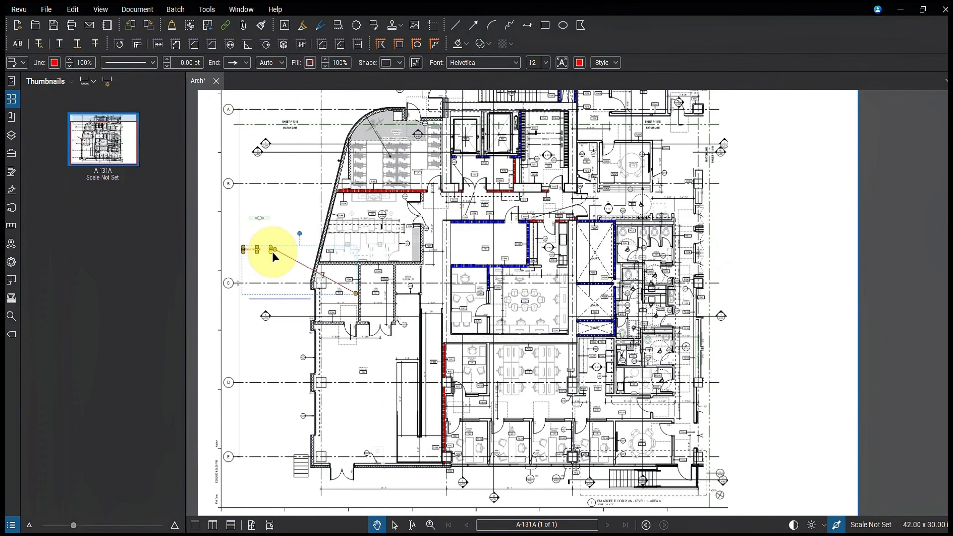
left_click(311, 62)
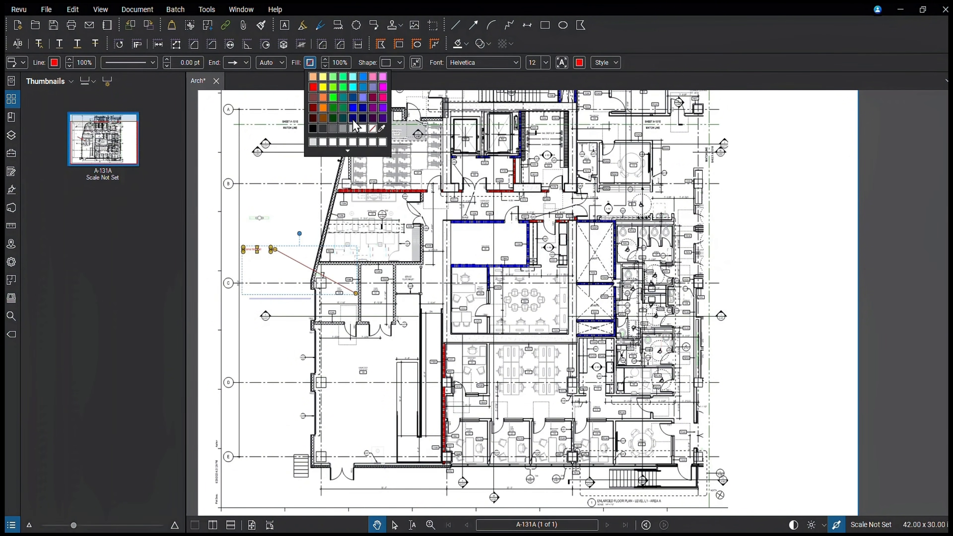
left_click(355, 129)
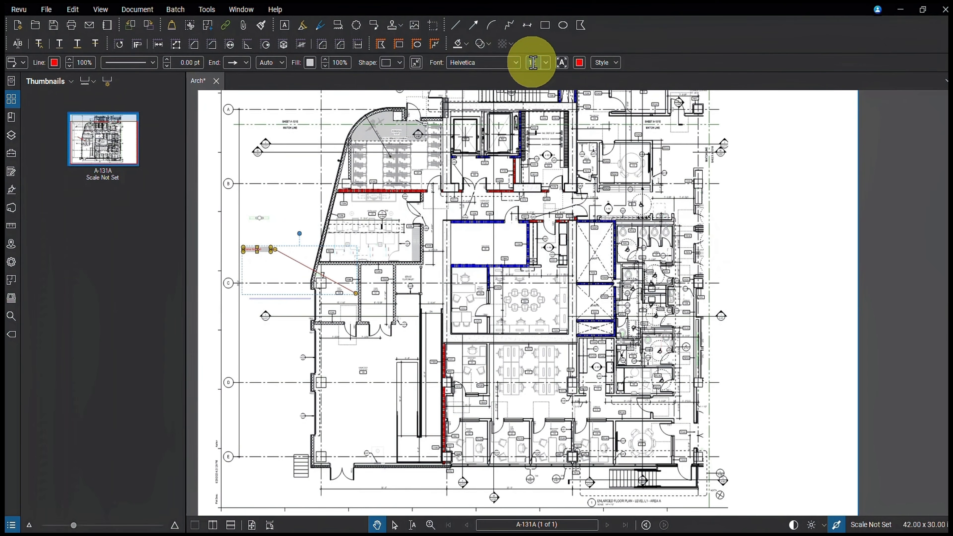
left_click(546, 63)
left_click(544, 187)
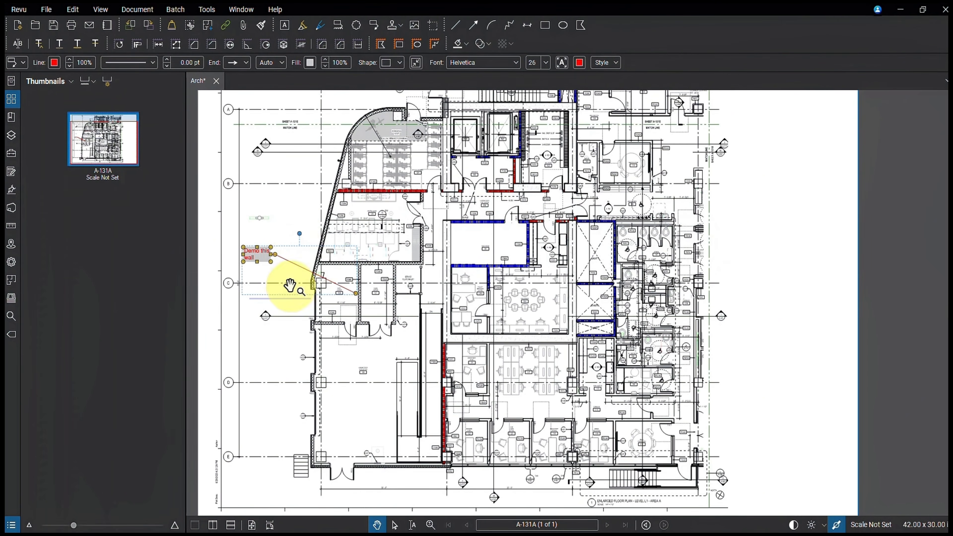
scroll(264, 288, "up", 4)
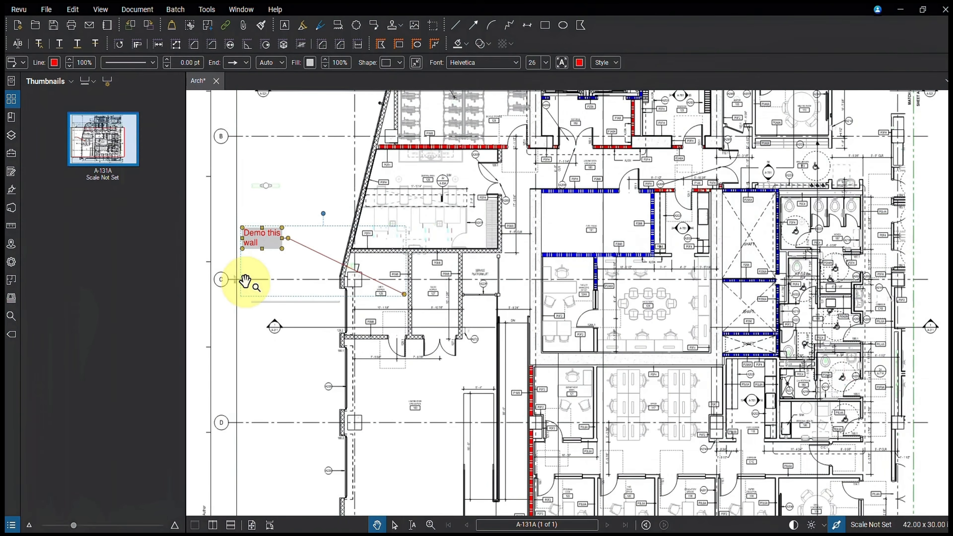
scroll(246, 282, "down", 3)
left_click(283, 330)
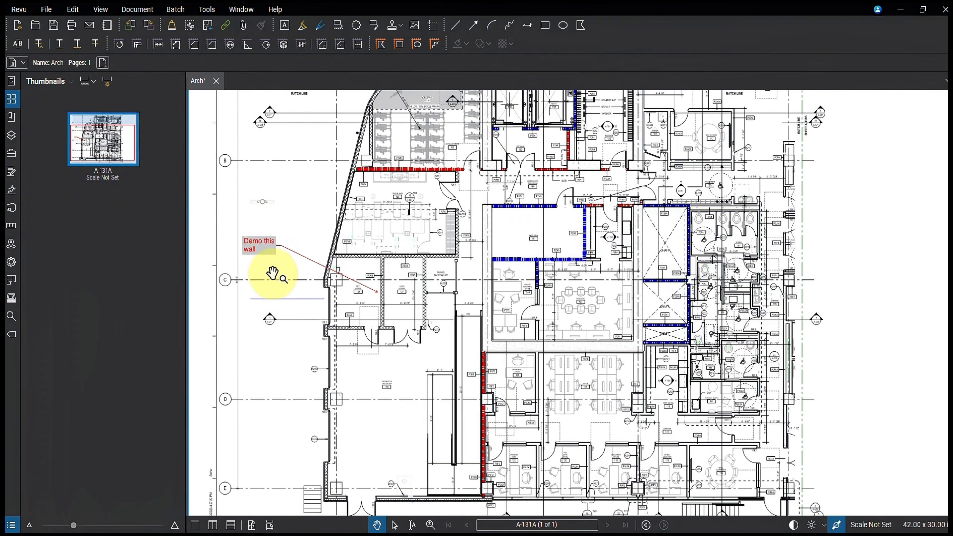
Step: Duplicate the callout below the open workstation area, point its leader at the desks, and change its text to "Change furniture"
left_click(265, 249)
left_click(556, 431)
key("ctrl+v")
left_click_drag(570, 386, 557, 450)
left_click_drag(691, 431, 574, 393)
double_click(558, 451)
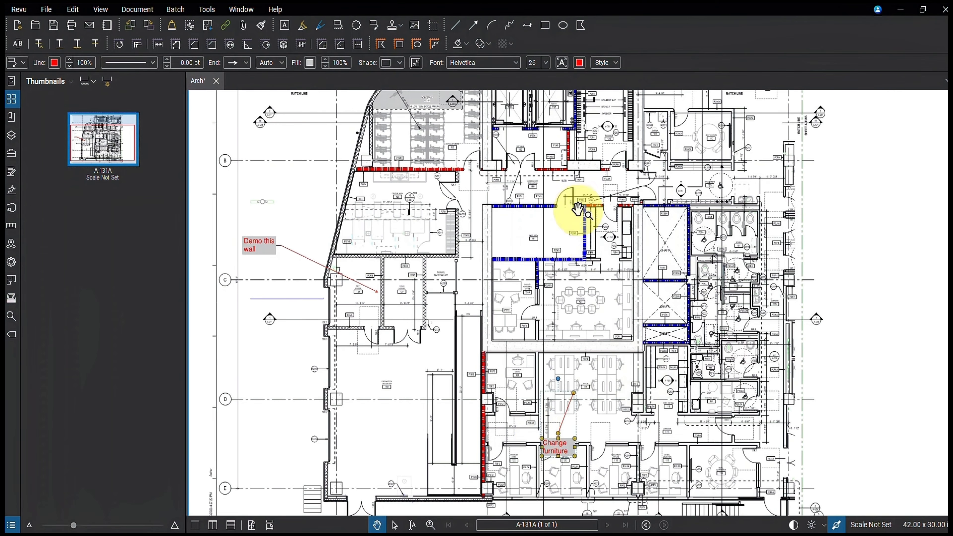
key("Escape")
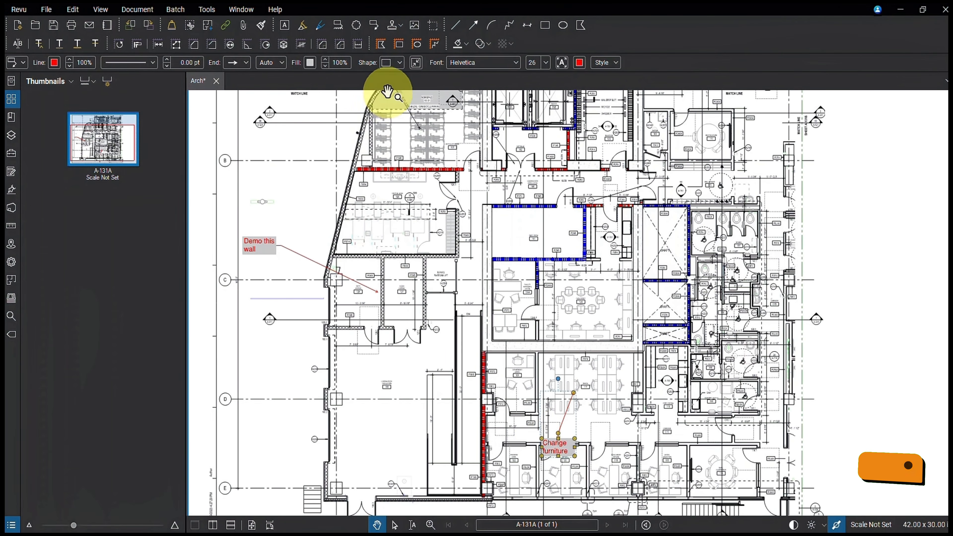
Step: Duplicate the "Demo this wall" callout into the large open room near grid D and point its leader at the red vertical wall
left_click(261, 247)
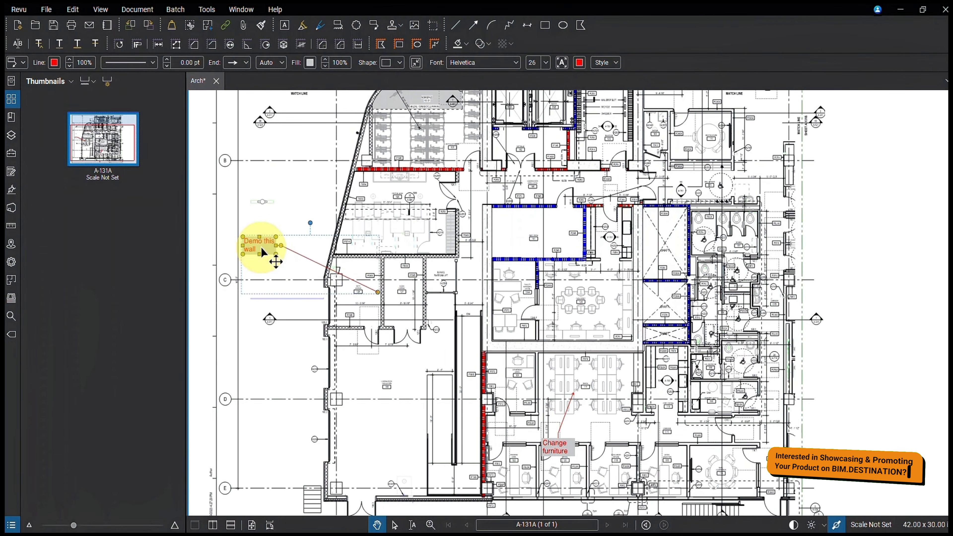
left_click(402, 381)
key("ctrl+v")
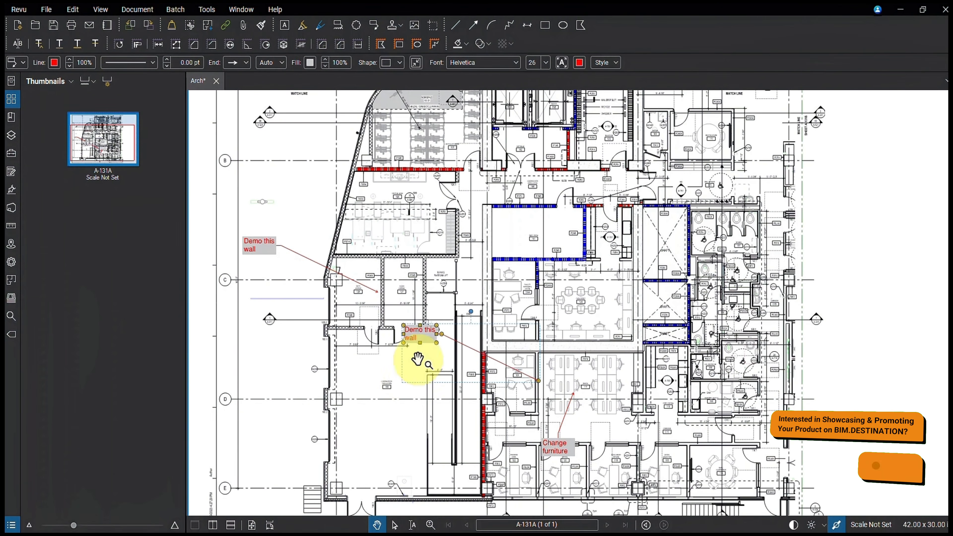
left_click_drag(421, 335, 364, 423)
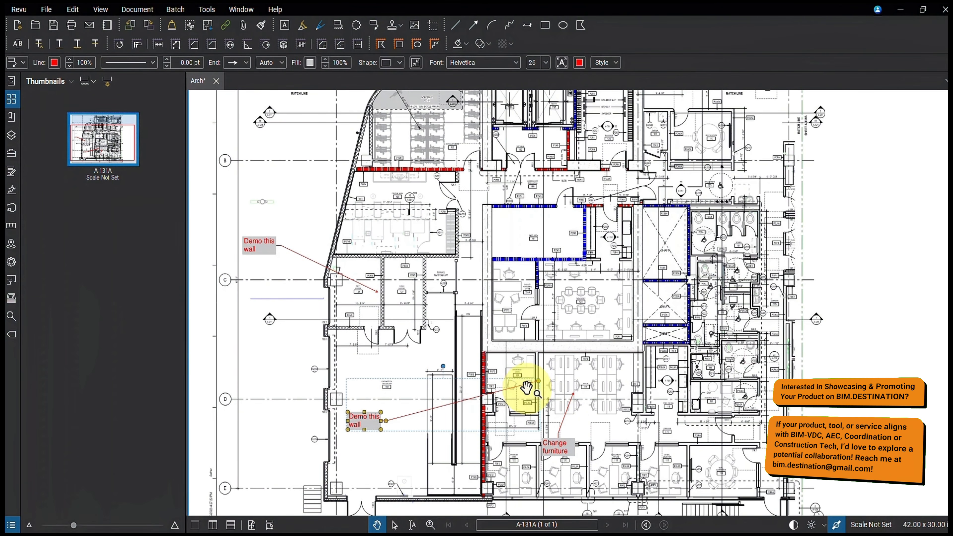
left_click_drag(515, 389, 481, 379)
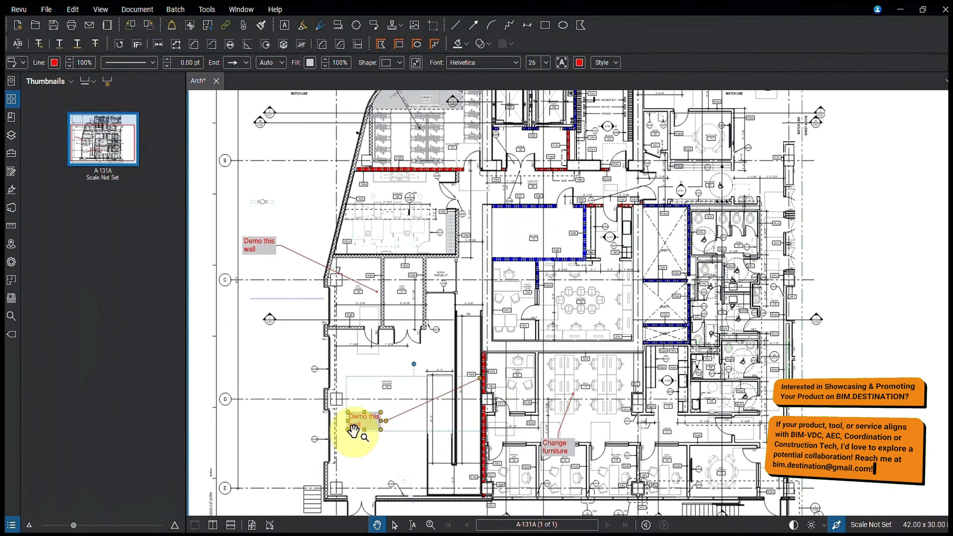
Step: Replace the text of the duplicated callout near grid D with "Wall rating change"
double_click(365, 428)
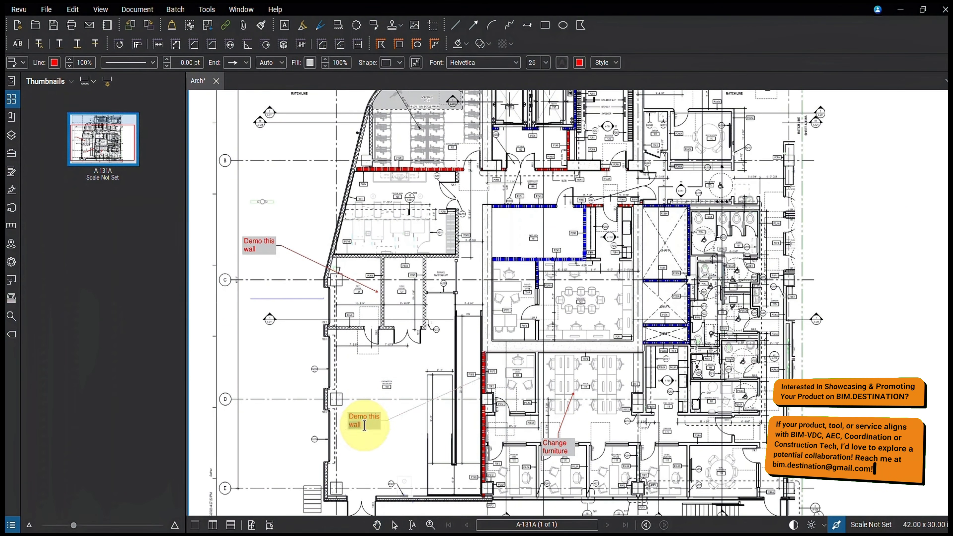
left_click_drag(351, 415, 379, 431)
type("Wall rating change")
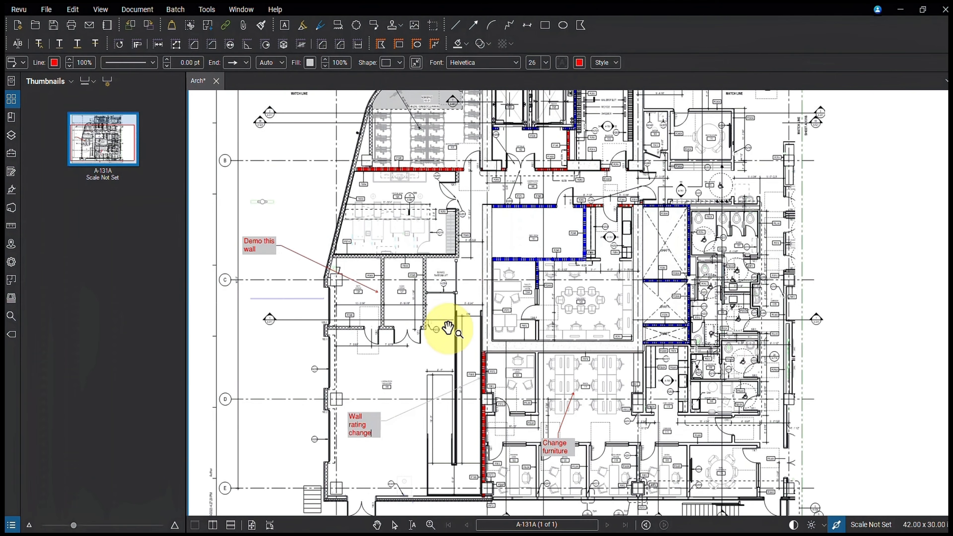
key("Escape")
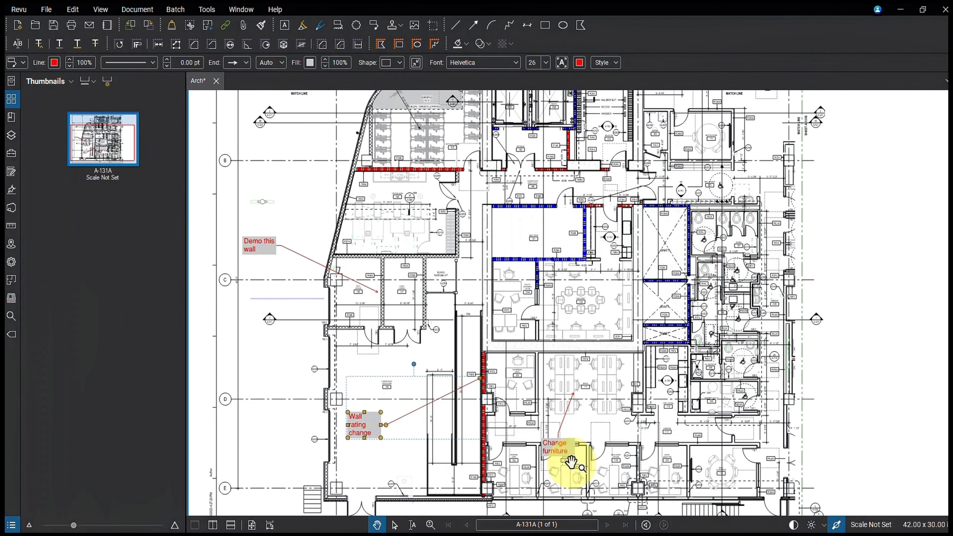
Step: Shift the "Change furniture" callout box slightly and flatten only this markup, testing whether it can still be selected
mouse_move(559, 454)
left_mouse_down()
mouse_move(616, 436)
mouse_move(567, 428)
mouse_move(563, 439)
mouse_move(608, 439)
mouse_move(564, 432)
mouse_move(574, 443)
left_mouse_up()
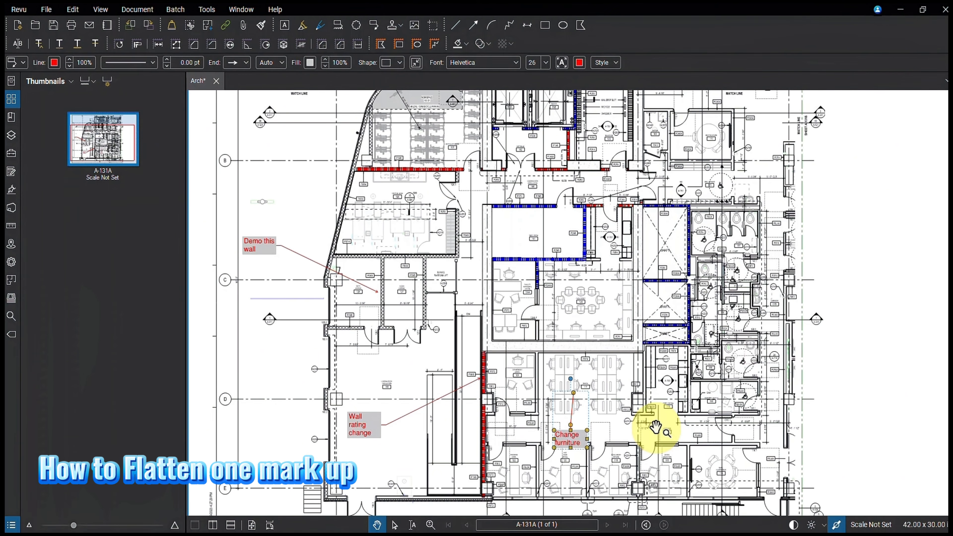
right_click(578, 442)
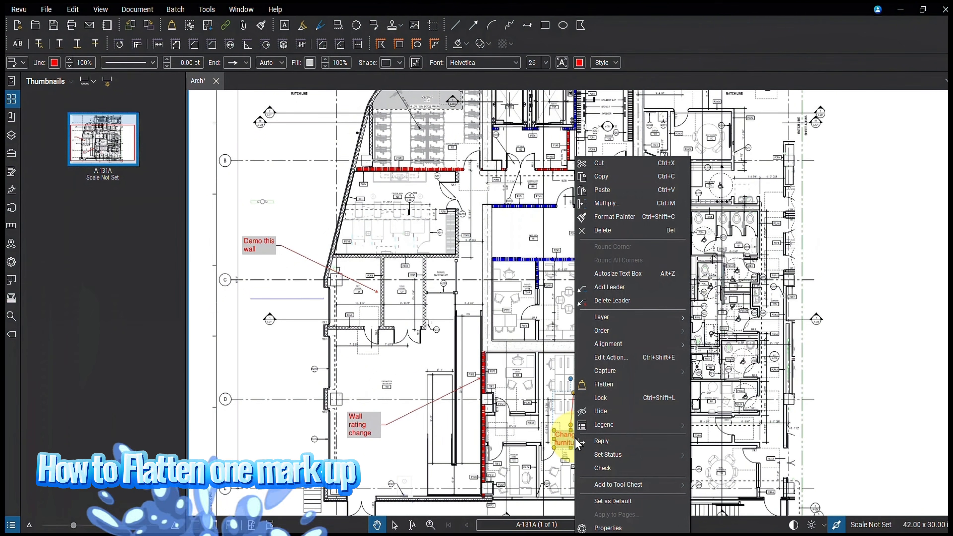
left_click(586, 387)
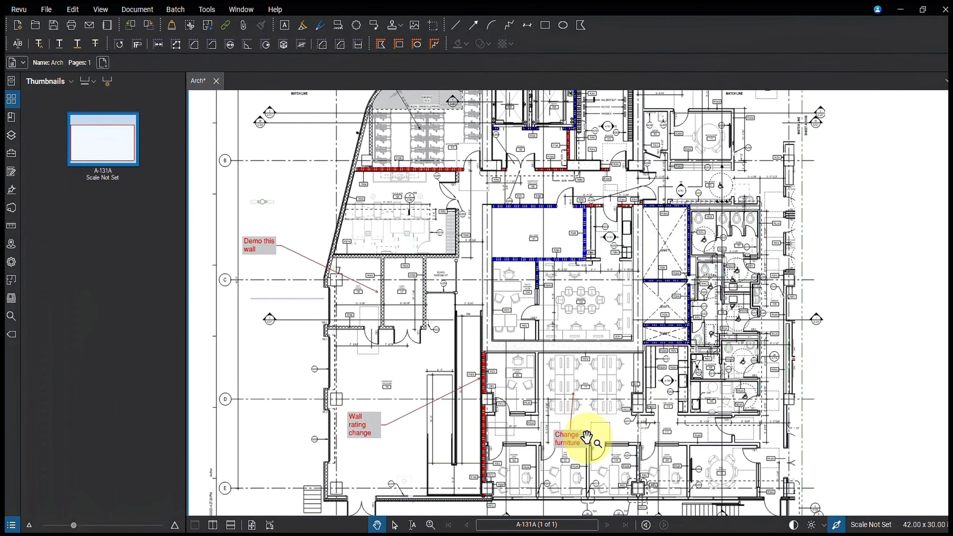
left_click(607, 438)
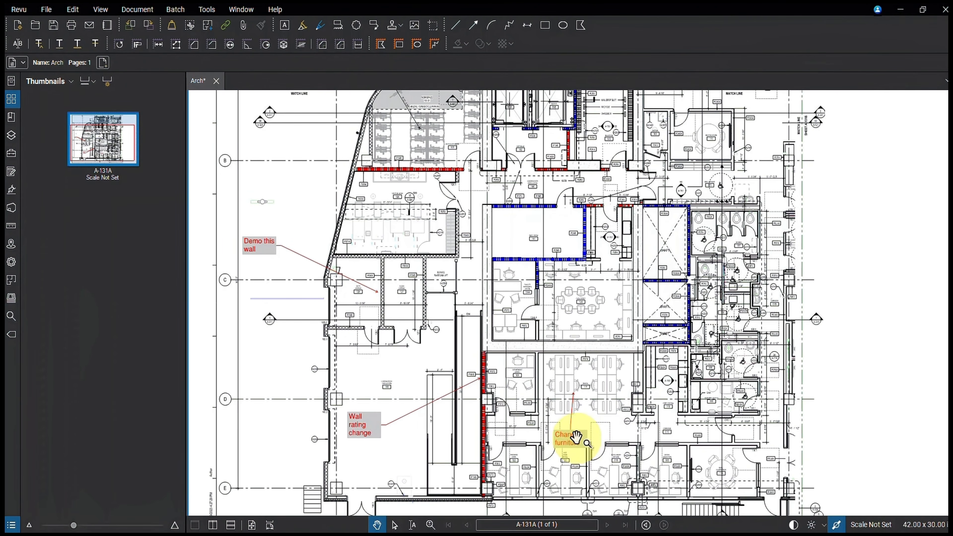
left_click(569, 441)
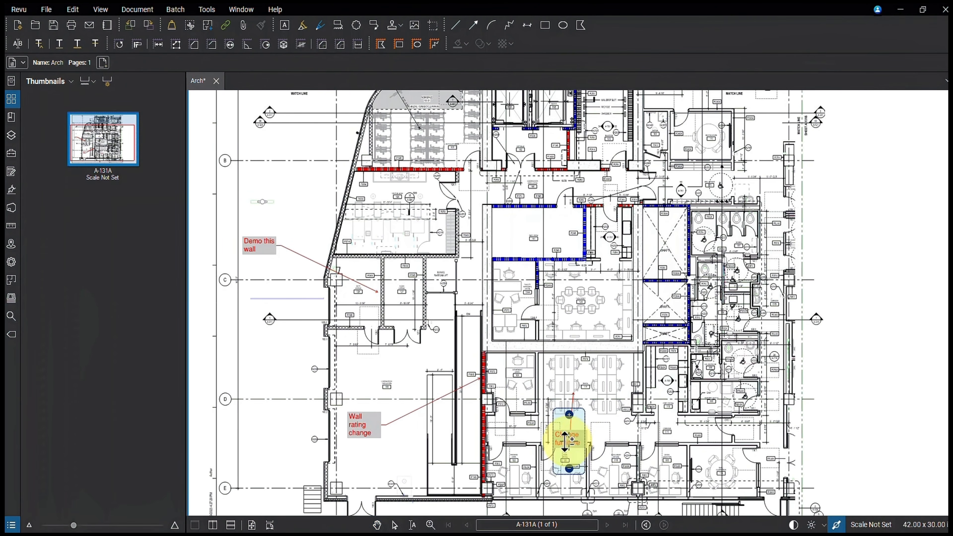
Step: Reposition the "Wall rating change" and "Demo this wall" callout boxes slightly on the plan
left_click(366, 428)
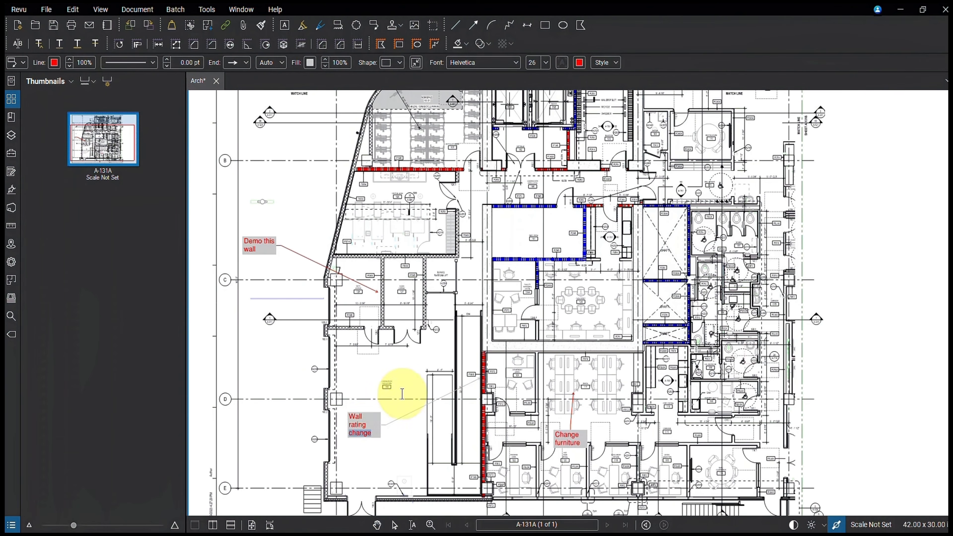
left_click_drag(367, 433, 390, 413)
mouse_move(306, 274)
left_mouse_down()
mouse_move(323, 278)
mouse_move(304, 259)
left_mouse_up()
left_click_drag(470, 316, 457, 297)
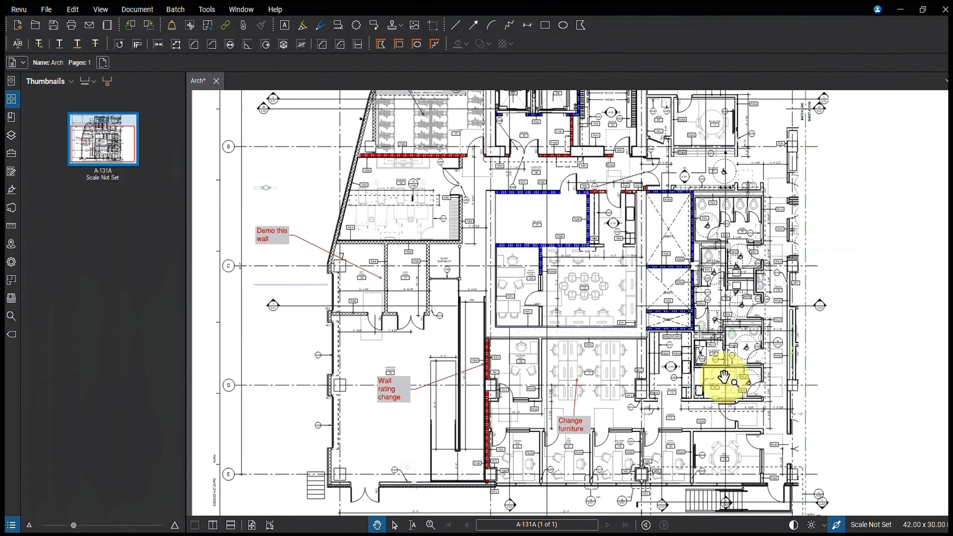
Step: Unflatten the markups in Arch.pdf and test that the "Change furniture" callout can be selected
left_click(580, 430)
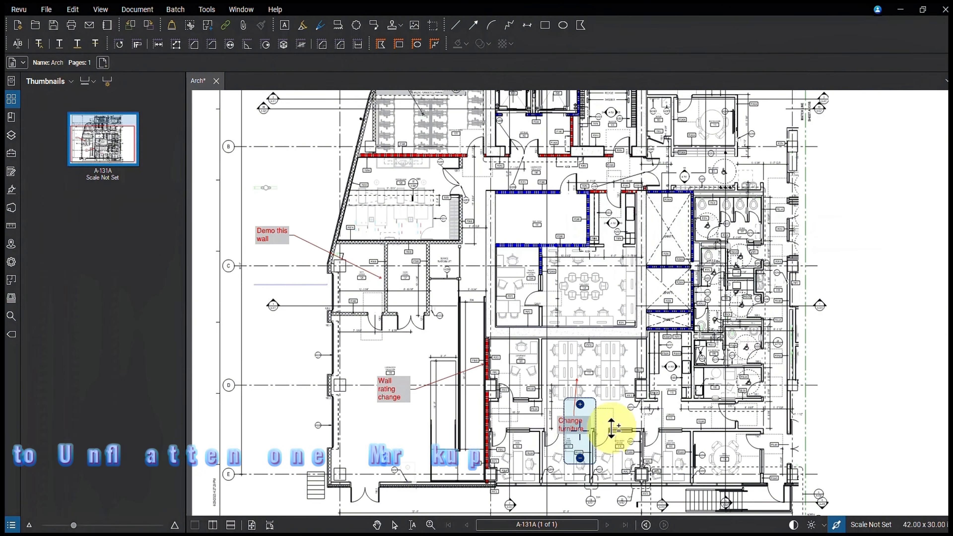
key("Escape")
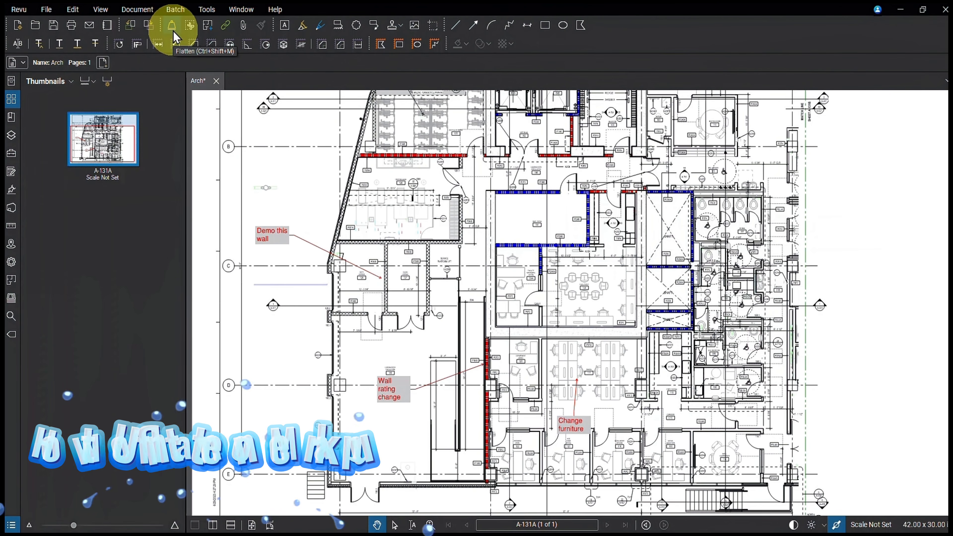
left_click(176, 37)
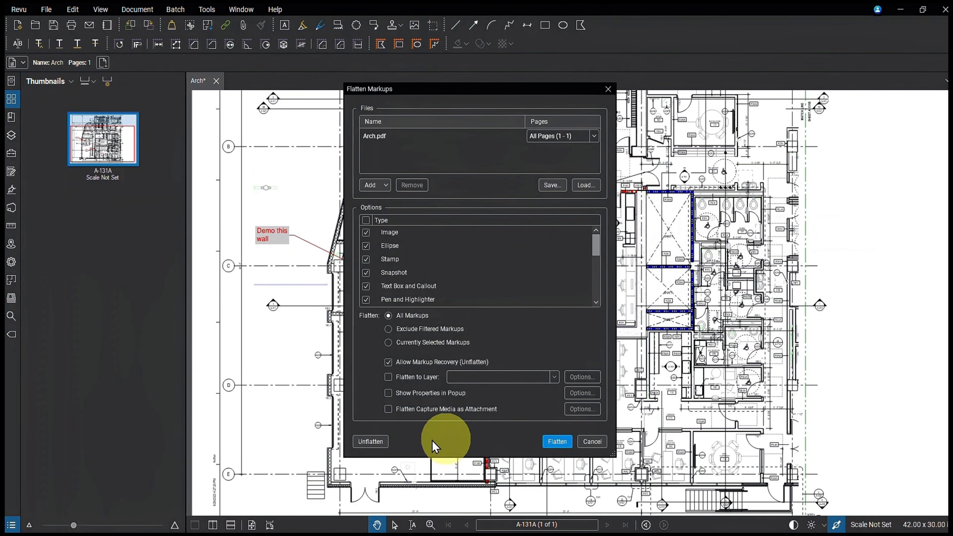
left_click(379, 446)
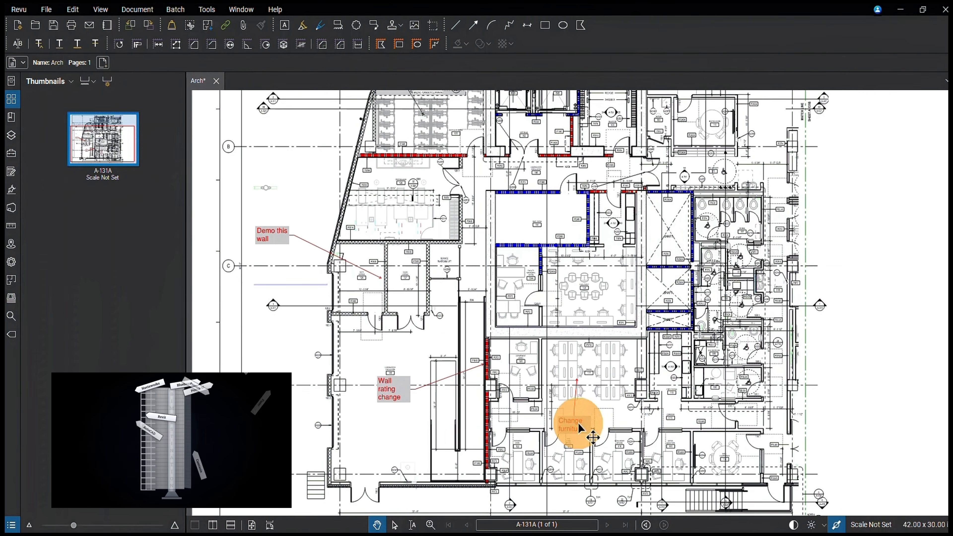
left_click(581, 428)
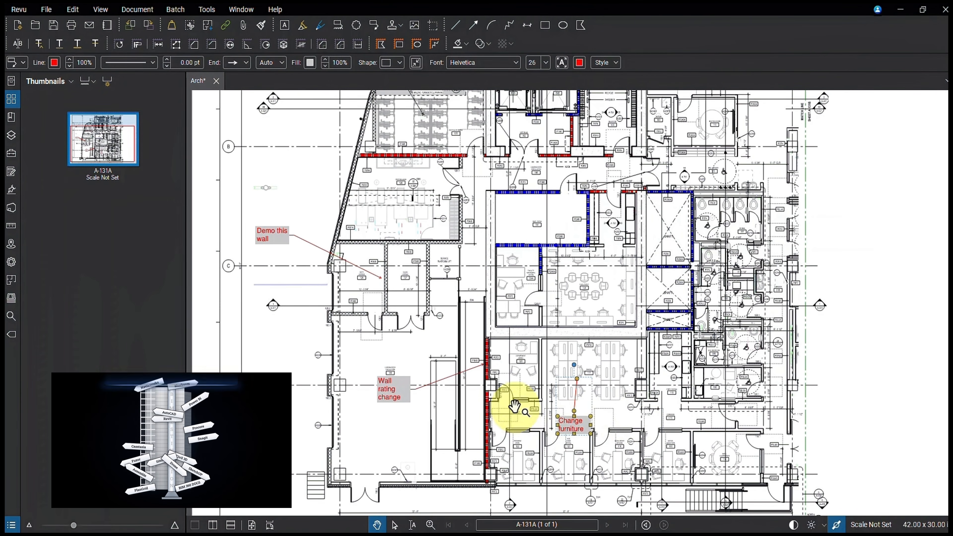
left_click(528, 345)
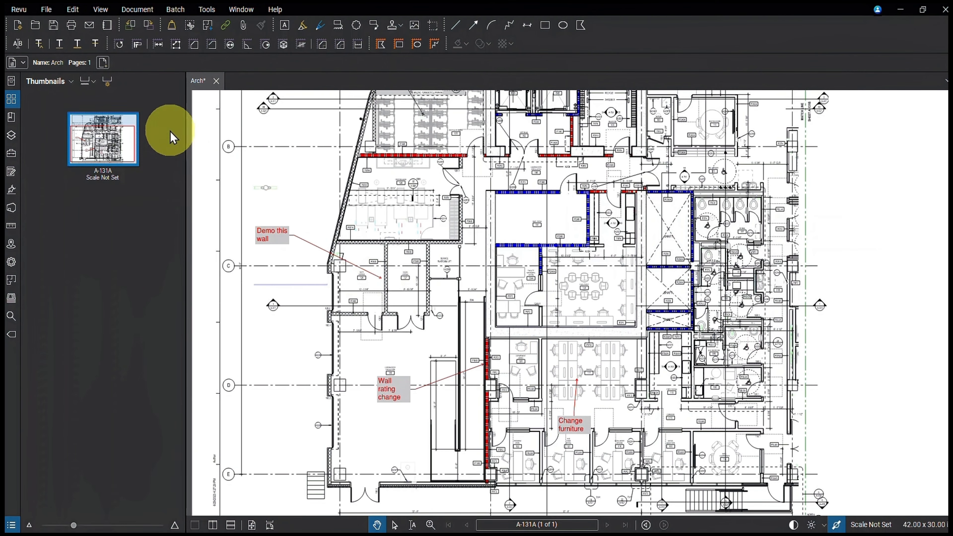
Step: Open the Flatten Markups settings for the document and include every markup type, reviewing the list through to Form Fields
left_click(147, 14)
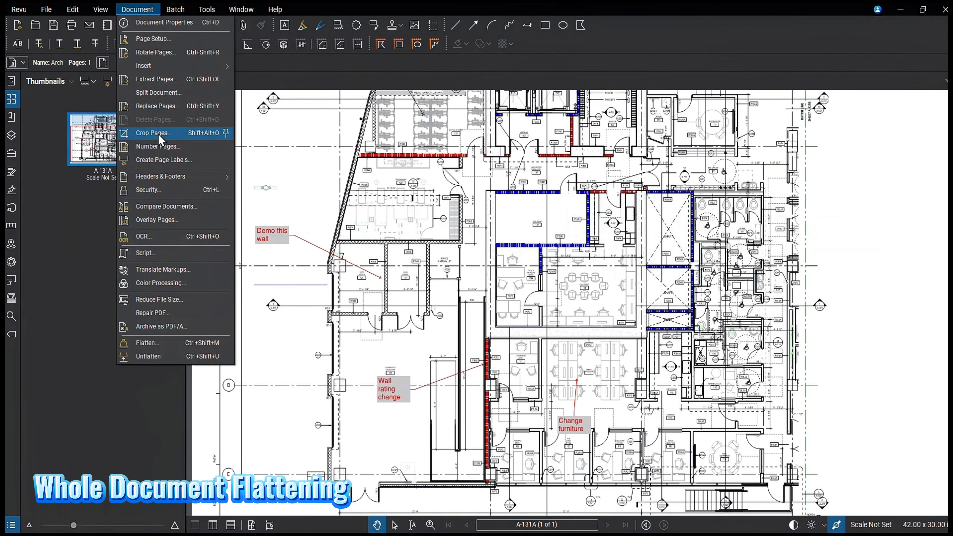
left_click(160, 344)
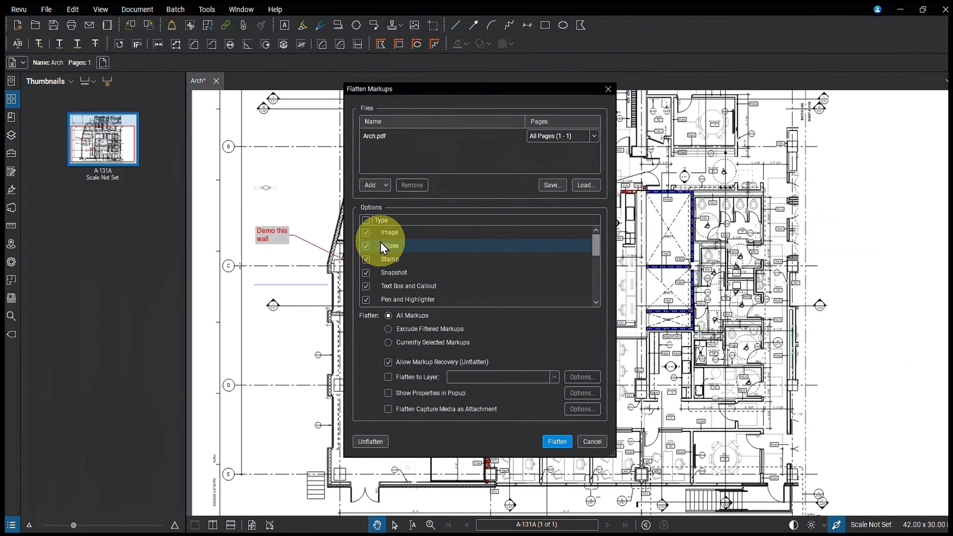
left_click(366, 221)
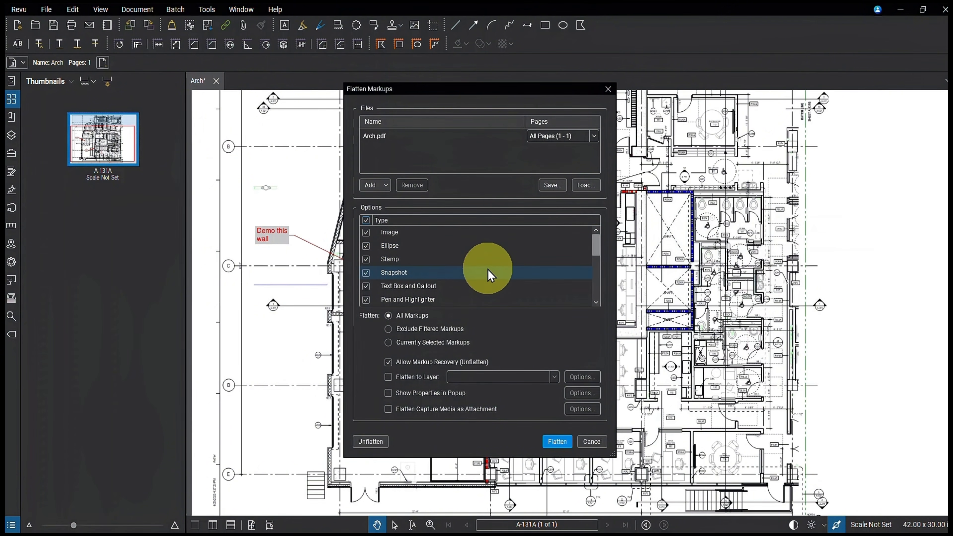
scroll(490, 276, "down", 2)
left_click_drag(599, 273, 598, 301)
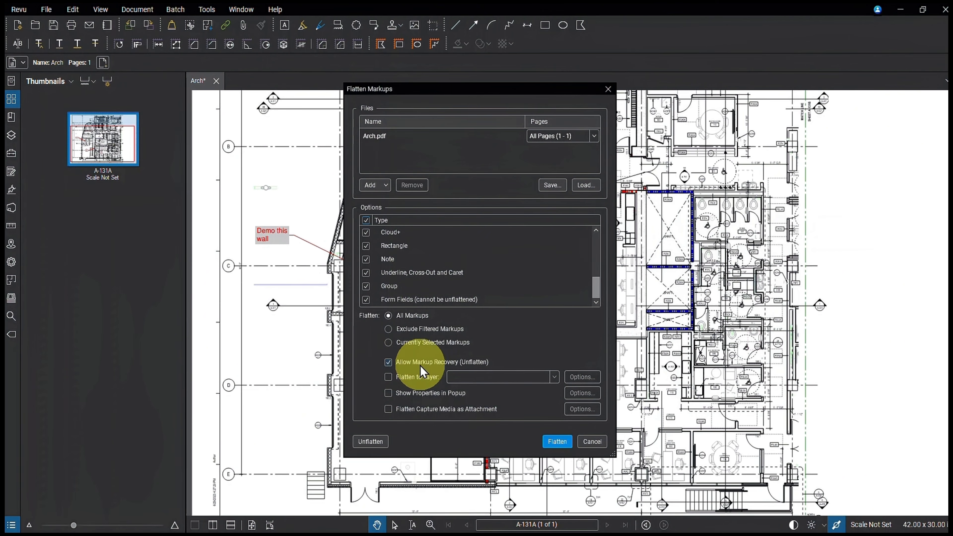
Step: Try switching Allow Markup Recovery (Unflatten) off and on in the flatten settings, leaving it off
left_click(388, 362)
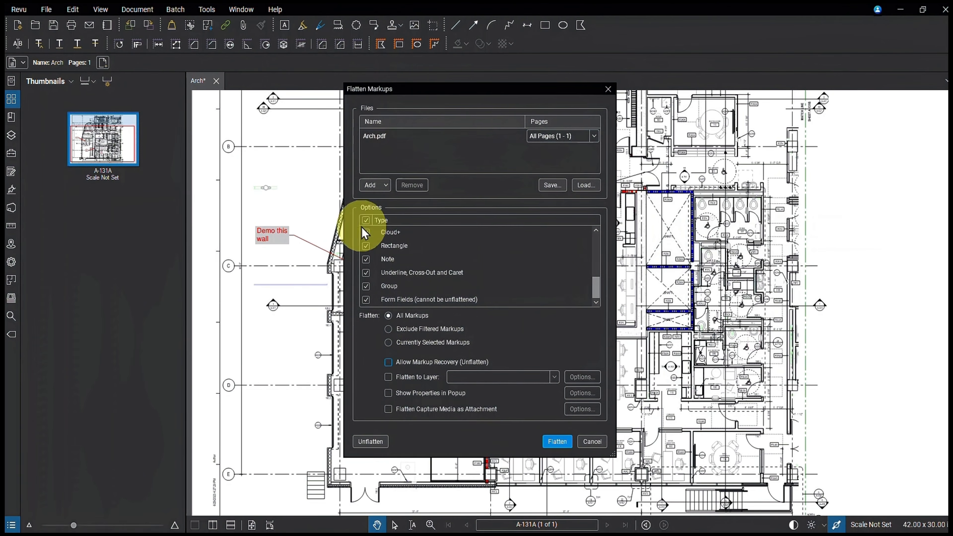
left_click(389, 362)
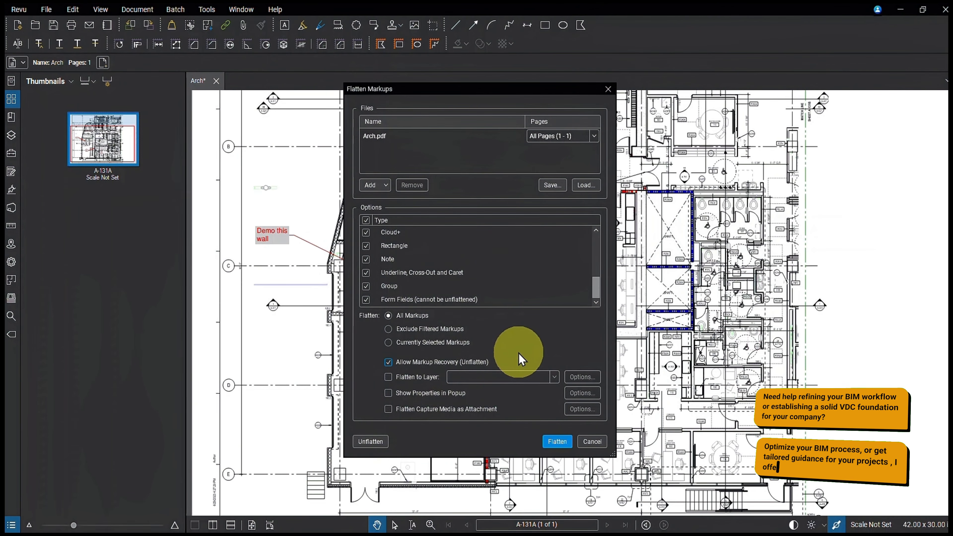
left_click(389, 363)
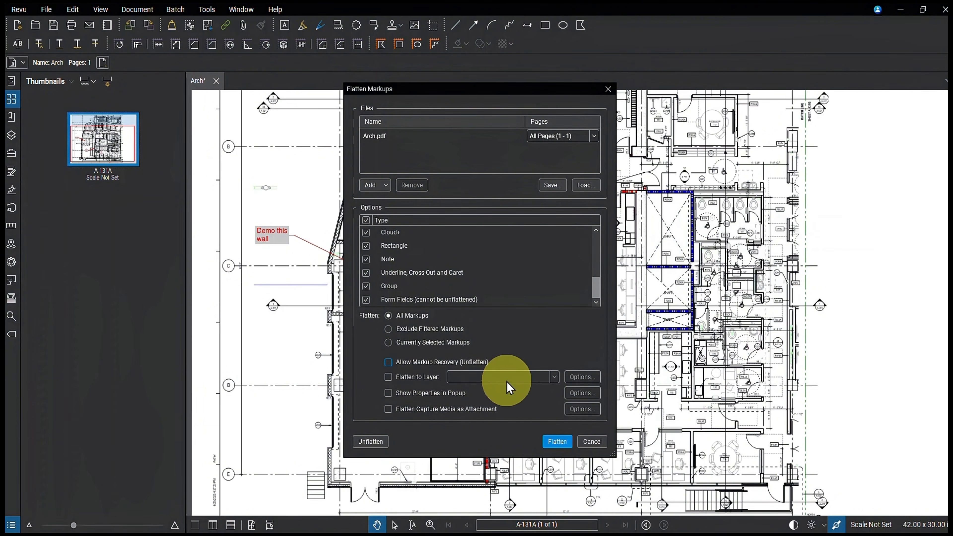
Step: Try Flatten to Layer with Leave Markups on Existing Layer and Overlay Text, then discard those options and disable it
left_click(422, 378)
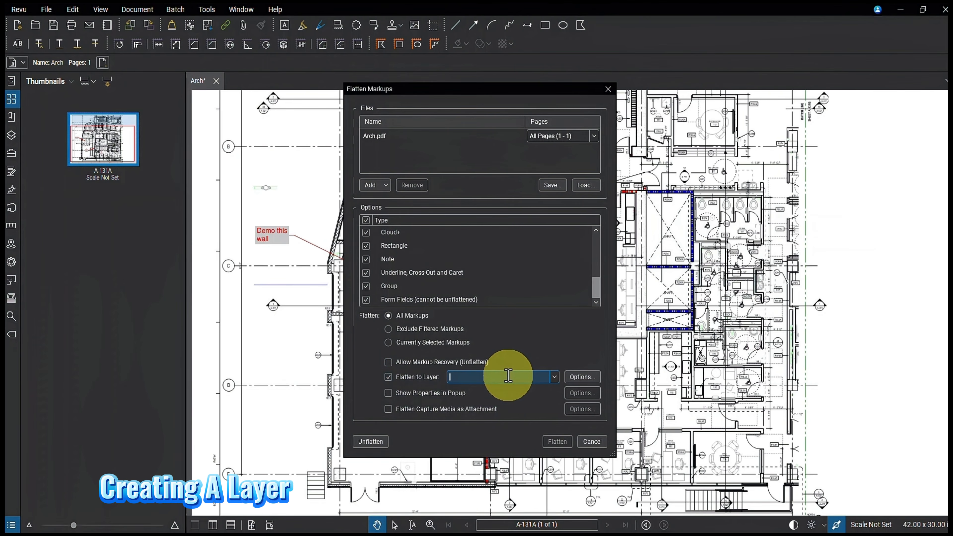
left_click(582, 377)
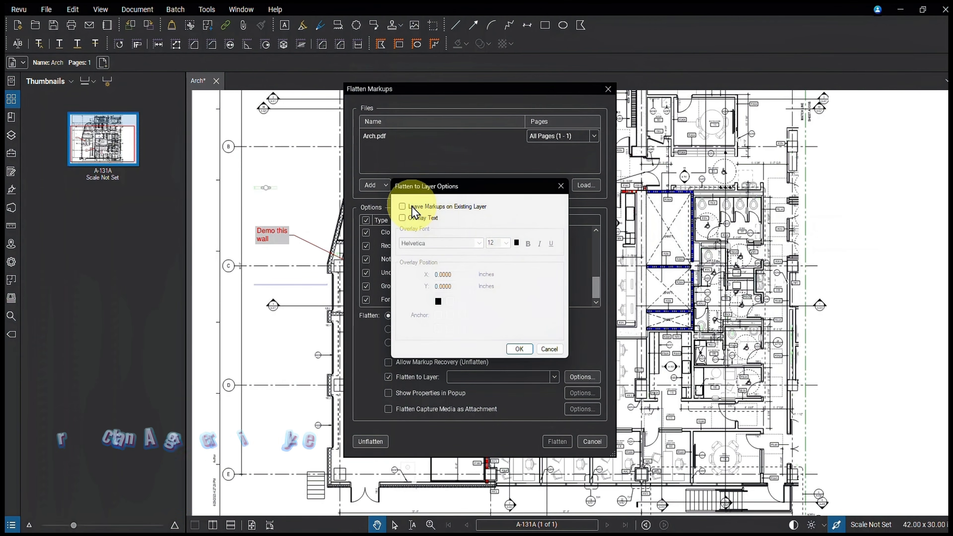
left_click(402, 207)
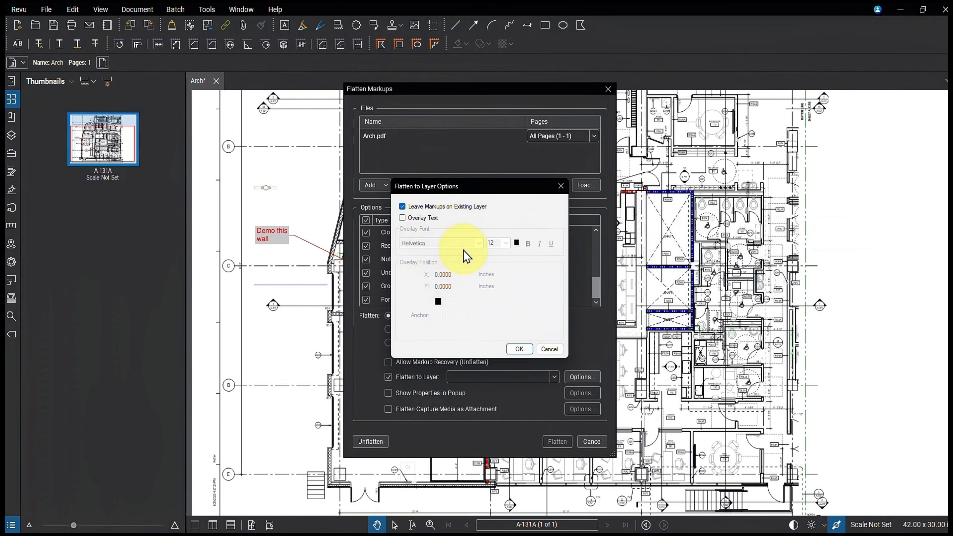
left_click(404, 218)
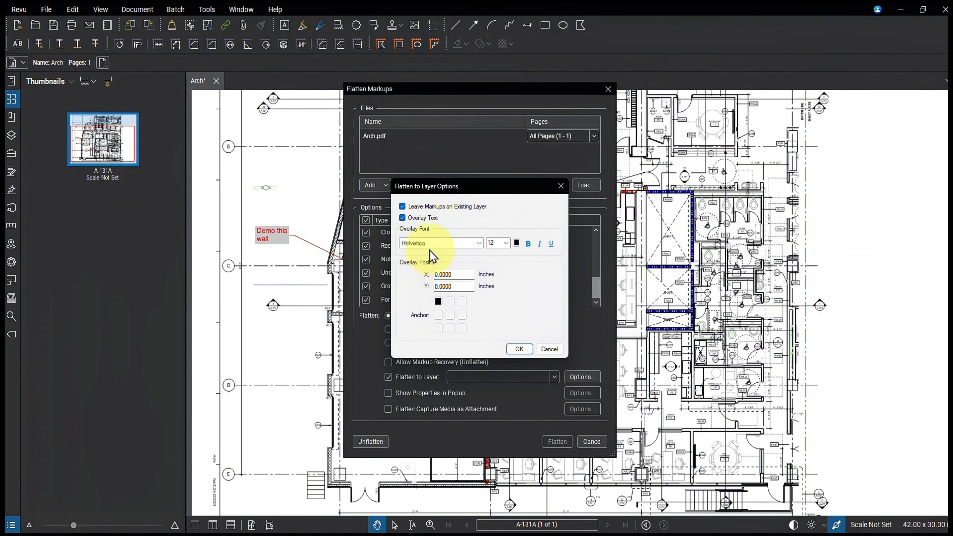
left_click(550, 350)
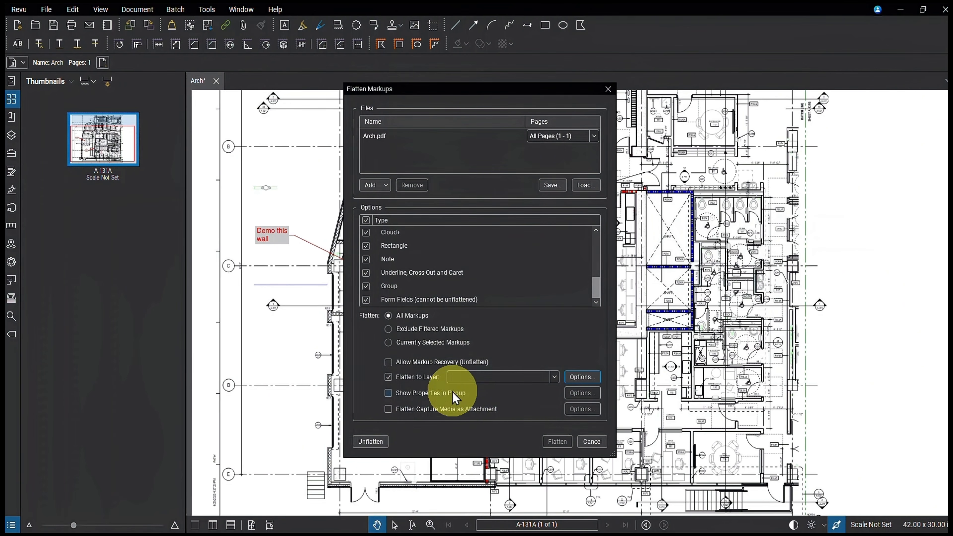
left_click(389, 379)
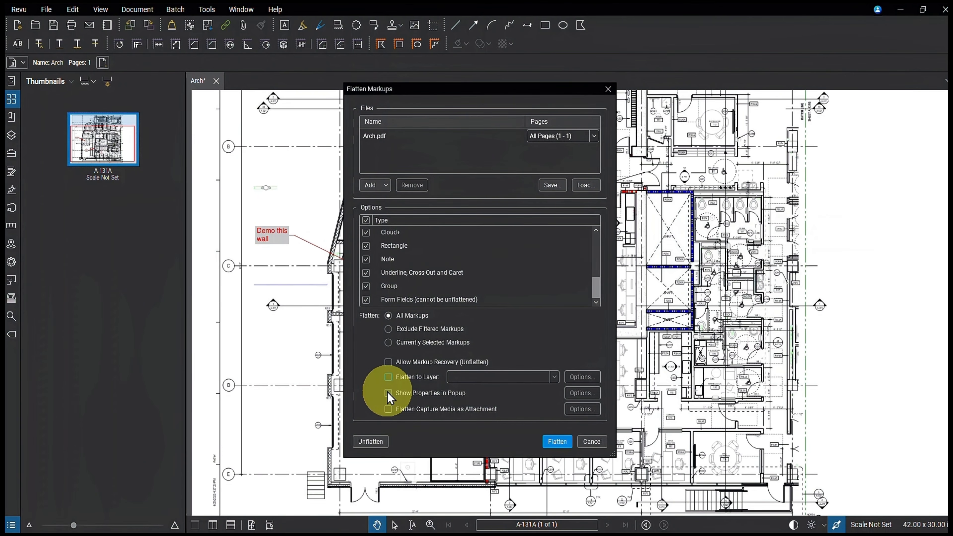
Step: Try enabling Show Properties in Popup, look through its property options, and cancel the flatten settings
left_click(388, 393)
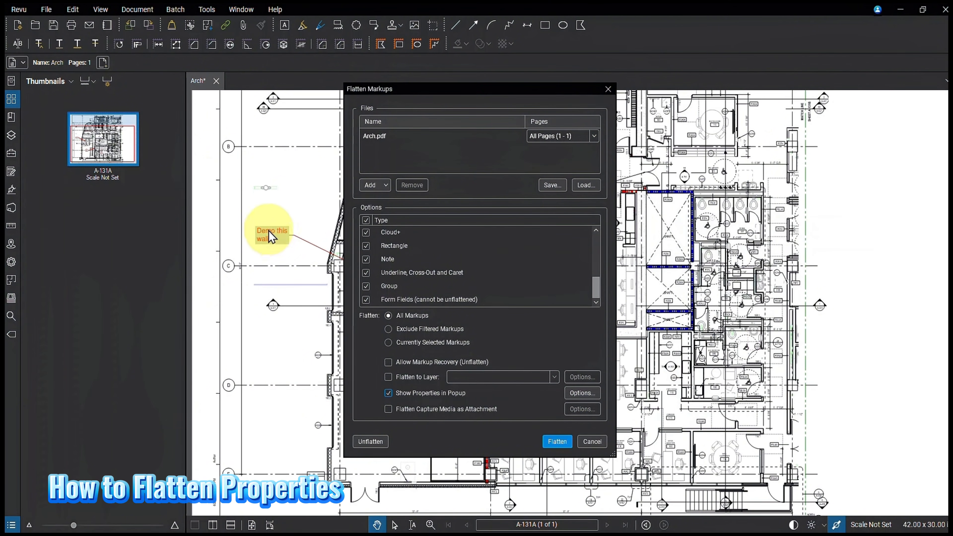
left_click(583, 393)
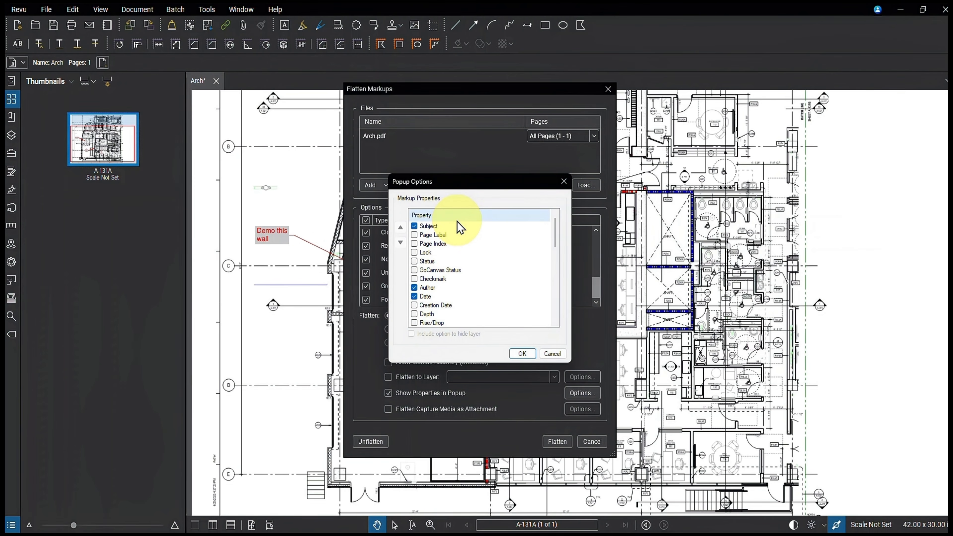
left_click(559, 357)
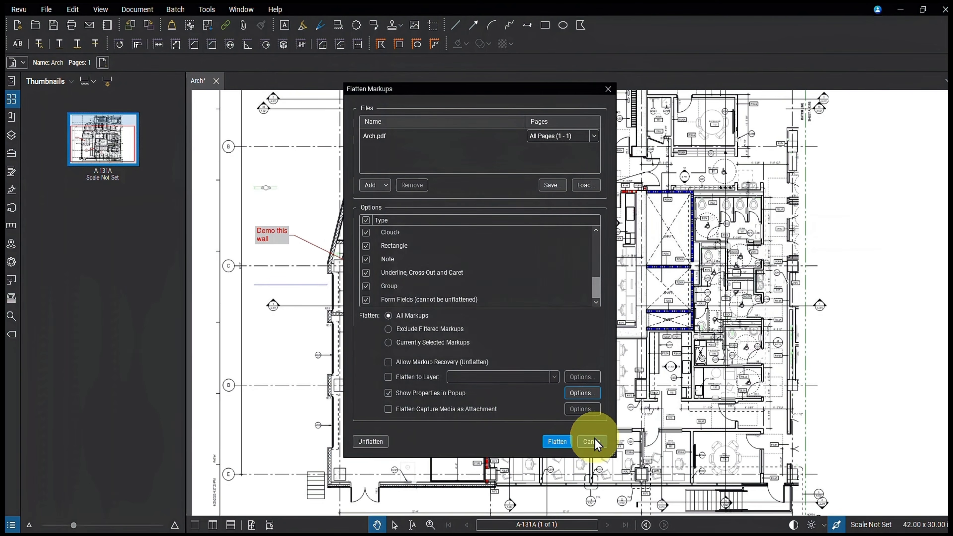
left_click(594, 442)
Step: Select the "Demo this wall" callout and check its subject and layer properties
left_click(281, 242)
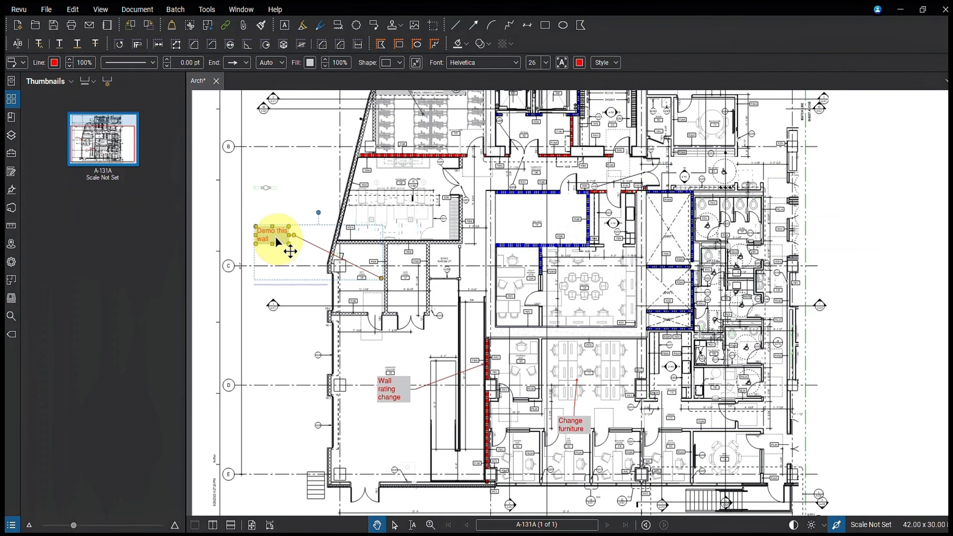
left_click(23, 63)
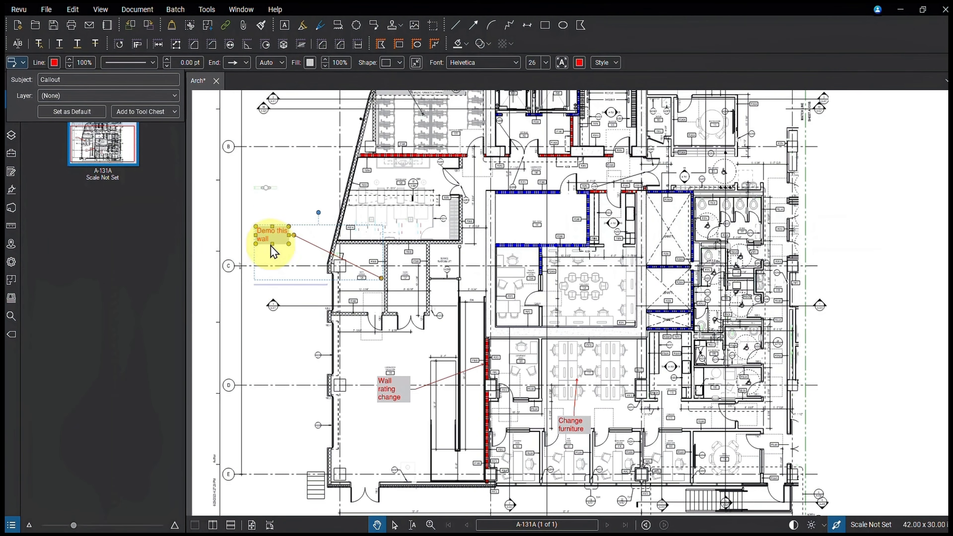
left_click(493, 296)
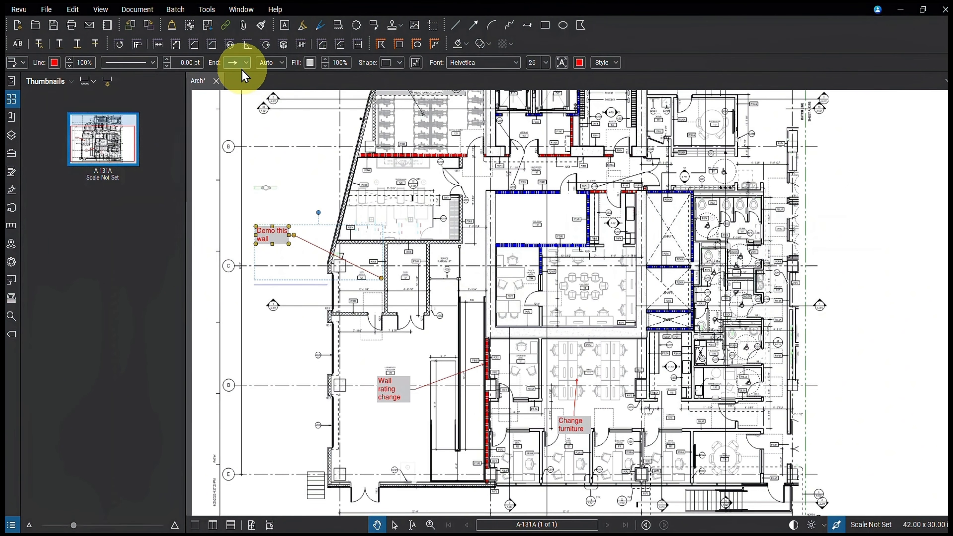
Step: Reopen the Flatten Markups settings for Arch.pdf and enable Show Properties in Popup
left_click(137, 9)
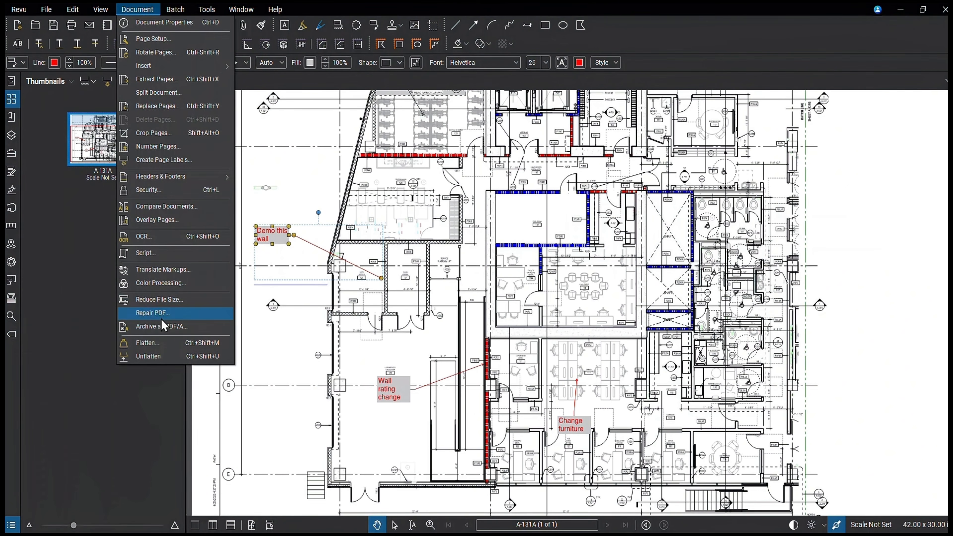
left_click(162, 345)
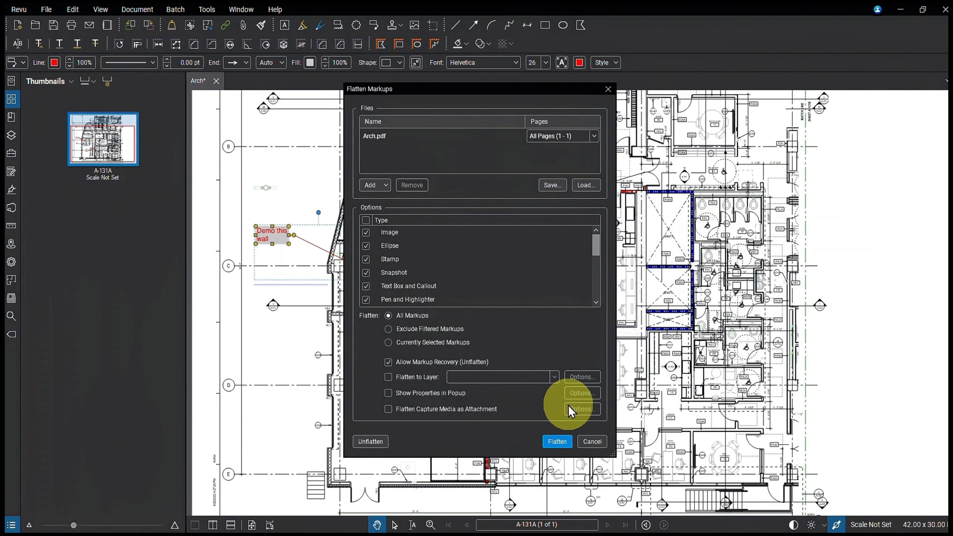
left_click(443, 398)
Step: Try adding Page Label and Page Index to the popup's markup properties and review the rest of the property list
left_click(582, 393)
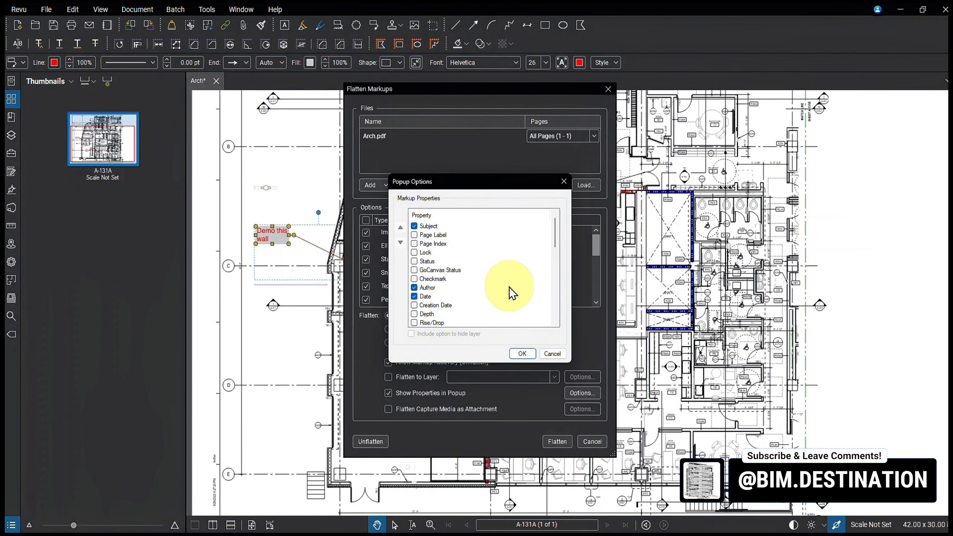
left_click(416, 235)
left_click(416, 243)
scroll(453, 279, "down", 3)
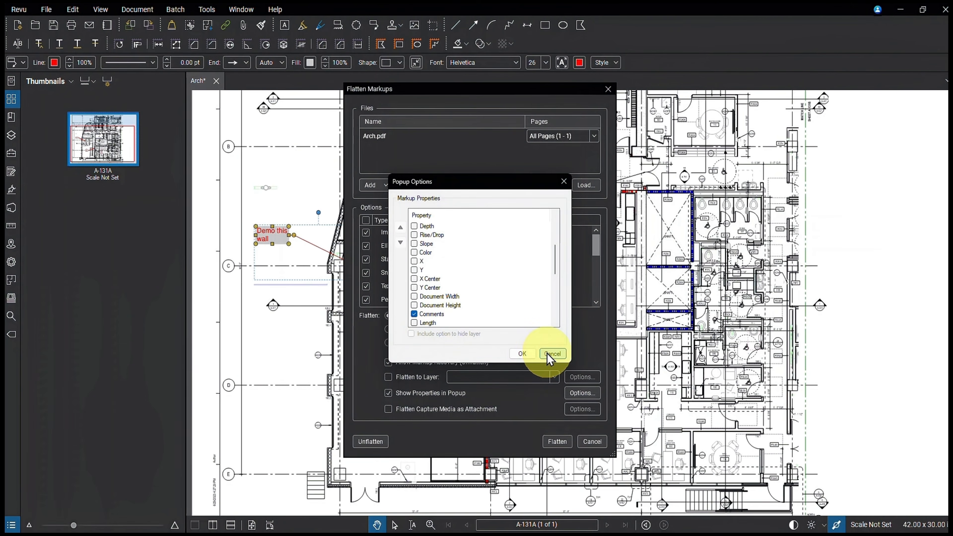
left_click(532, 357)
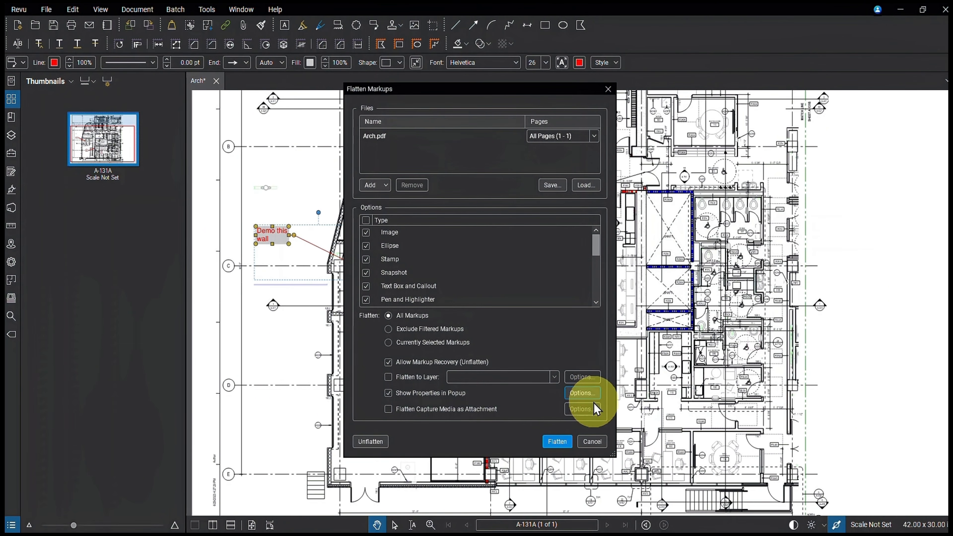
Step: Include the Status property in the popup options for flattened markups
left_click(586, 395)
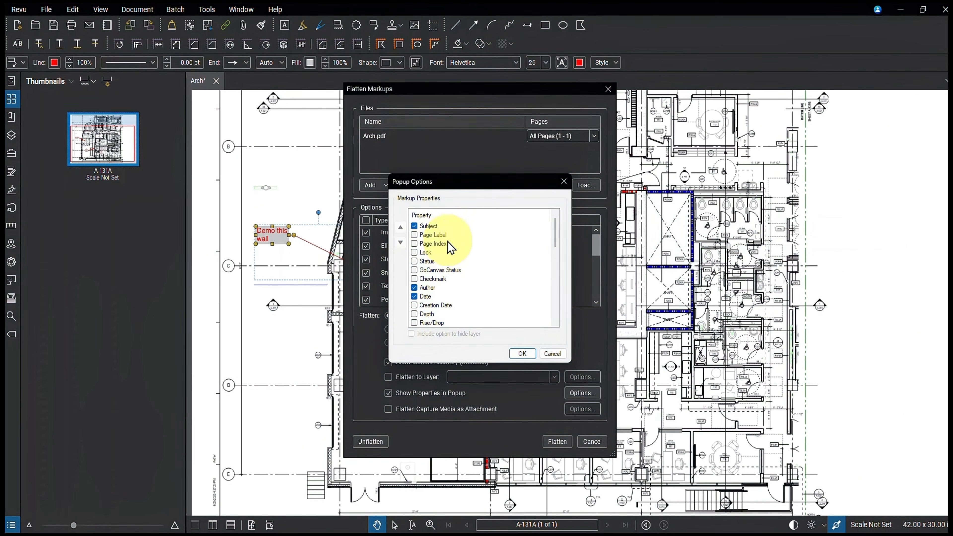
left_click(414, 262)
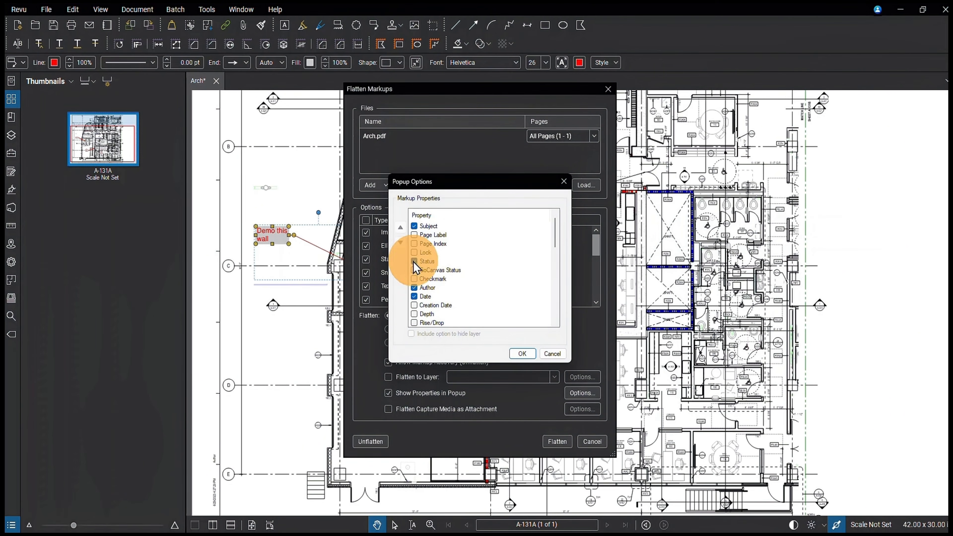
left_click(521, 354)
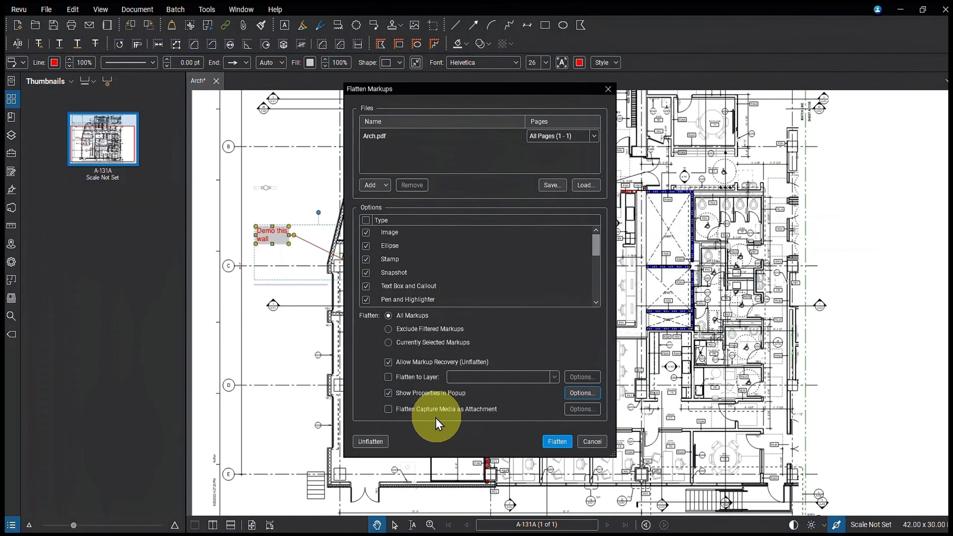
Step: Enable Flatten Capture Media as Attachment, accept its Capture Summary options, and flatten all markups in Arch.pdf
left_click(389, 411)
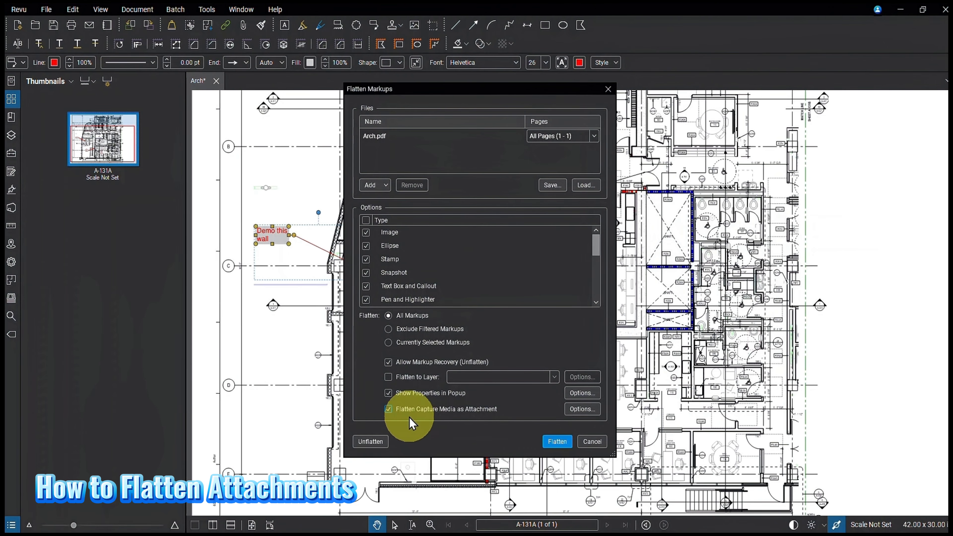
left_click(568, 411)
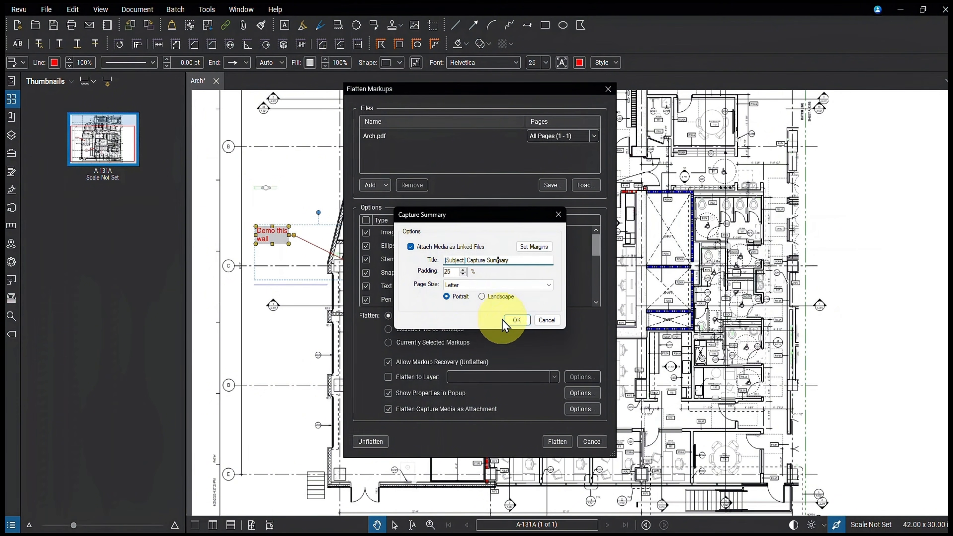
left_click(517, 320)
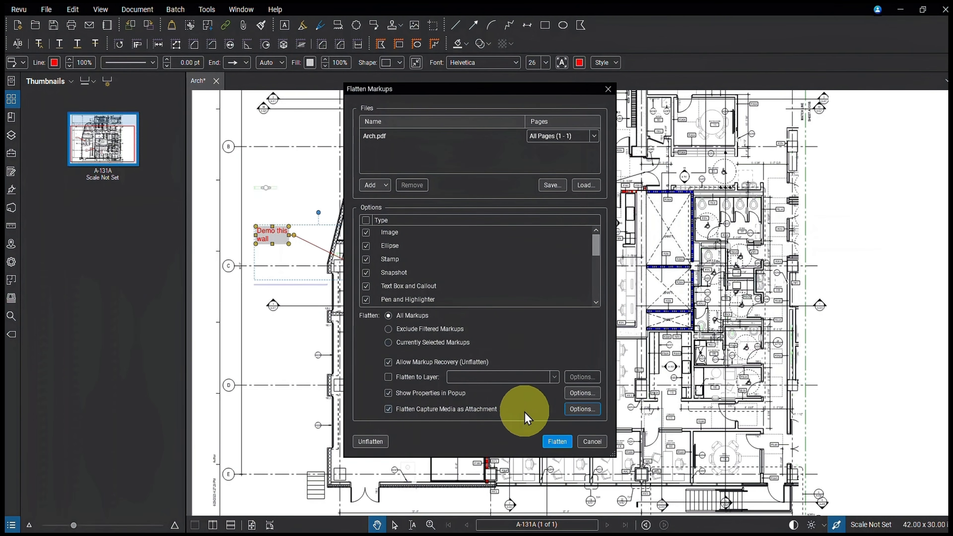
left_click(555, 443)
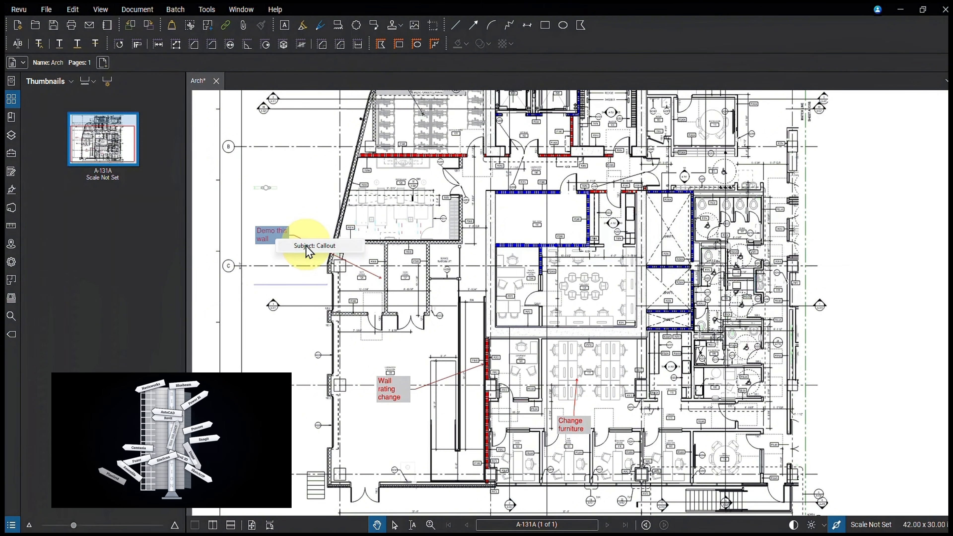
Step: Dismiss the flattened "Demo this wall" callout's properties popup and unflatten the markups in Arch.pdf
left_click(314, 302)
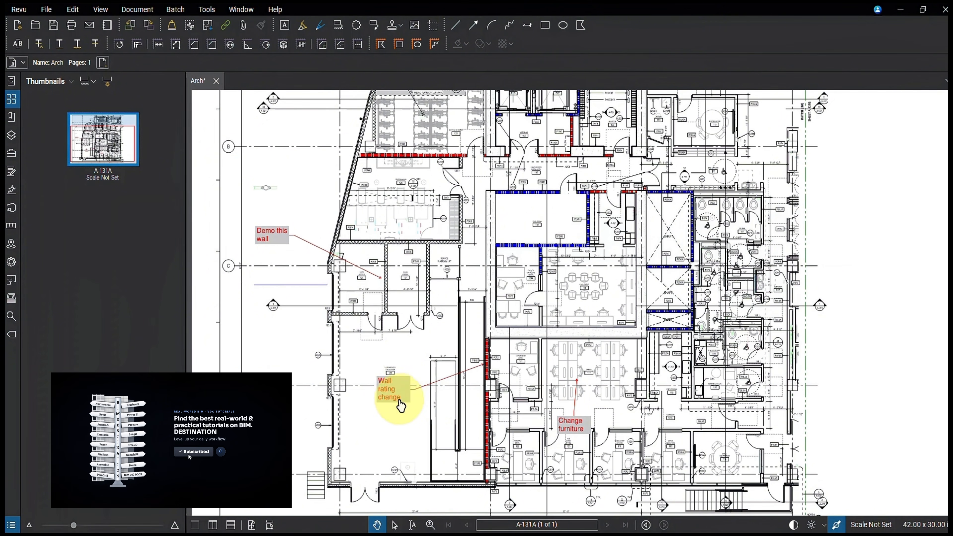
scroll(481, 303, "down", 2)
scroll(481, 303, "up", 1)
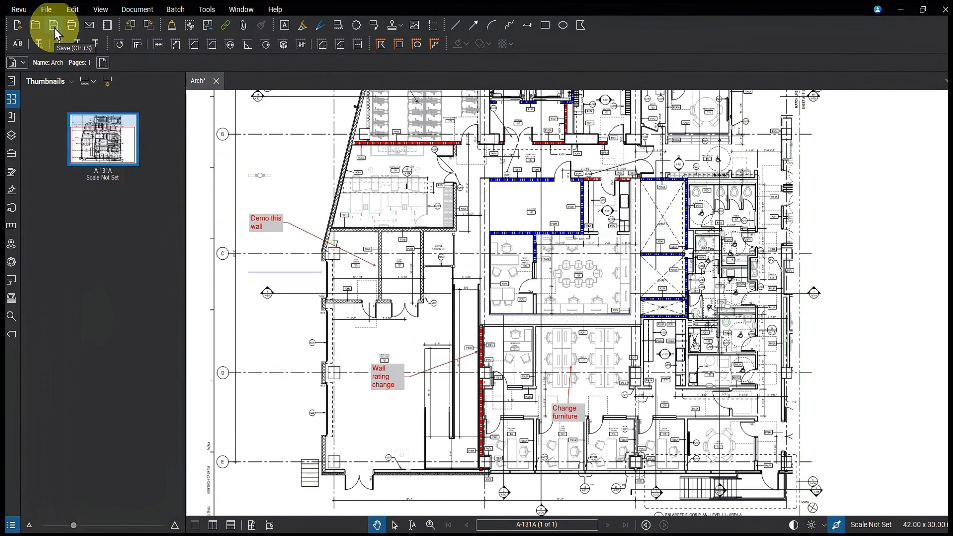
left_click(138, 10)
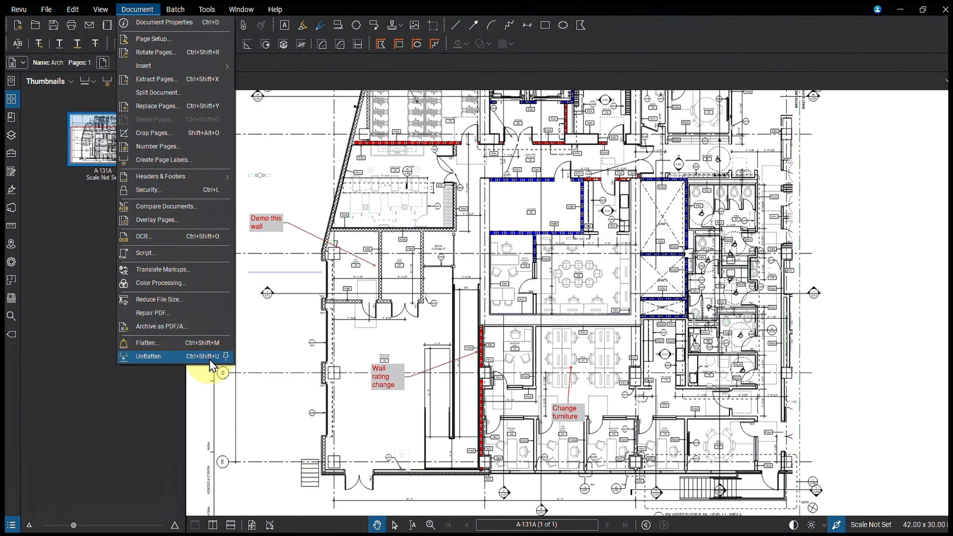
left_click(152, 357)
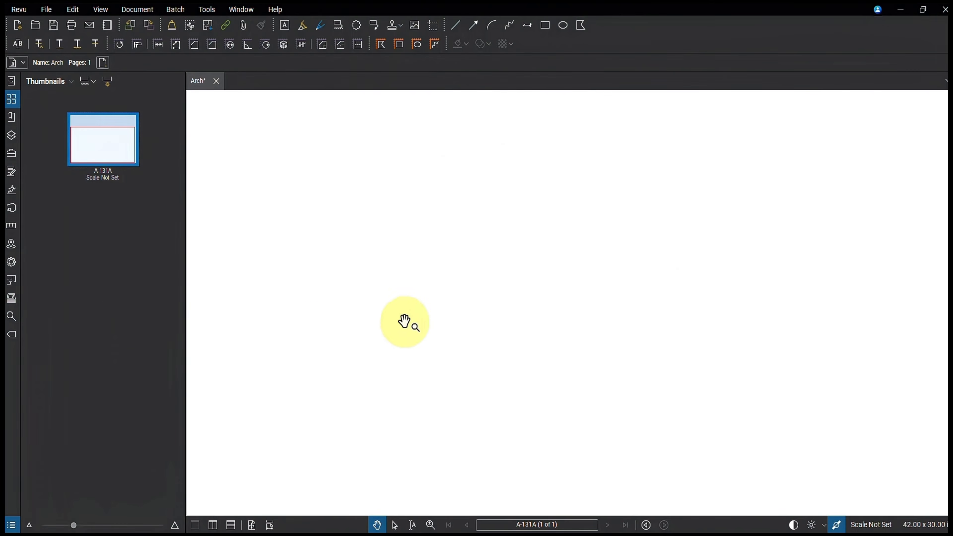
Step: Set the subject of the "Wall rating change" callout to "Important note"
left_click(386, 383)
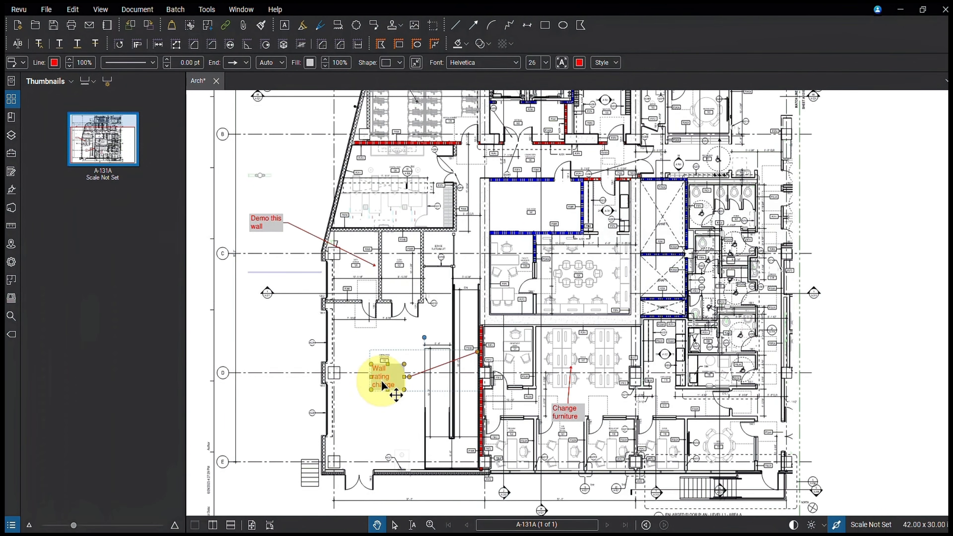
left_click(17, 63)
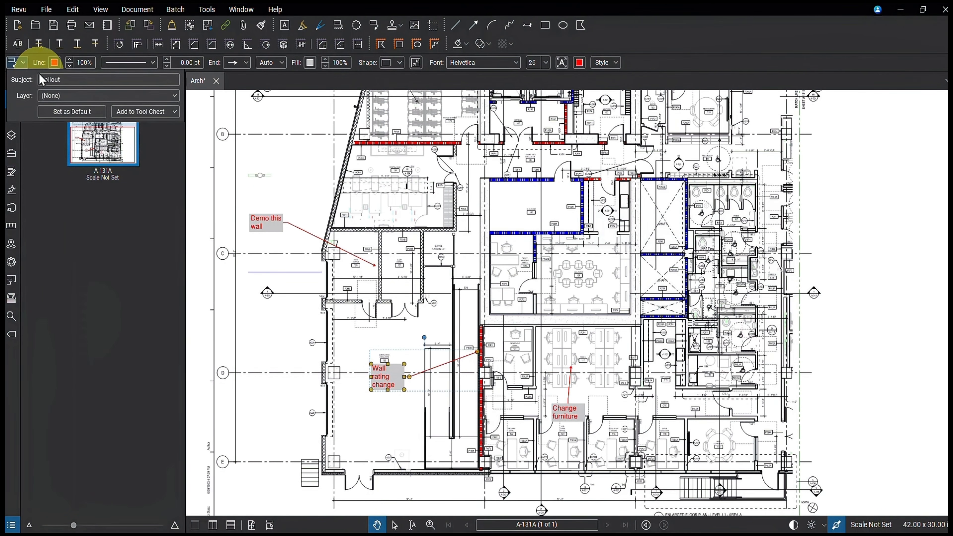
left_click_drag(86, 83, 49, 80)
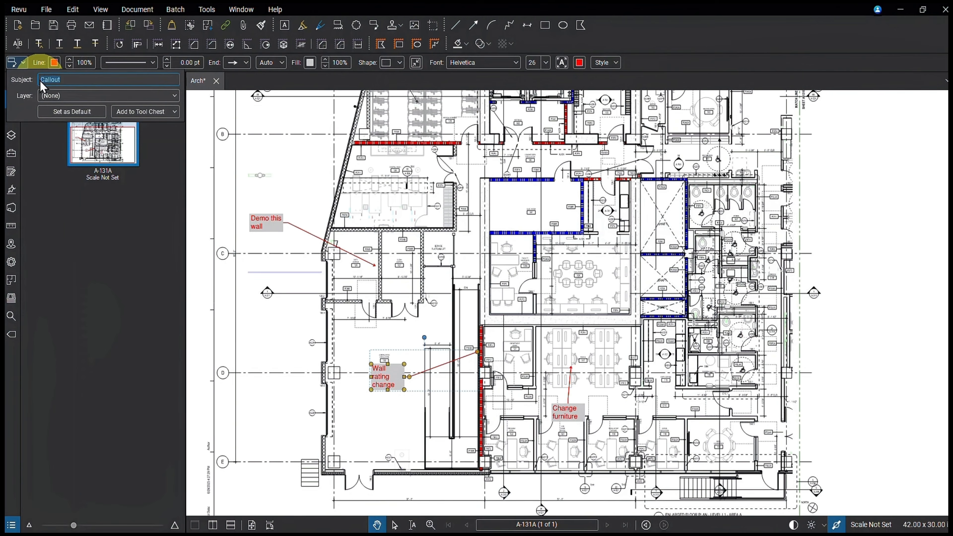
type("Important note")
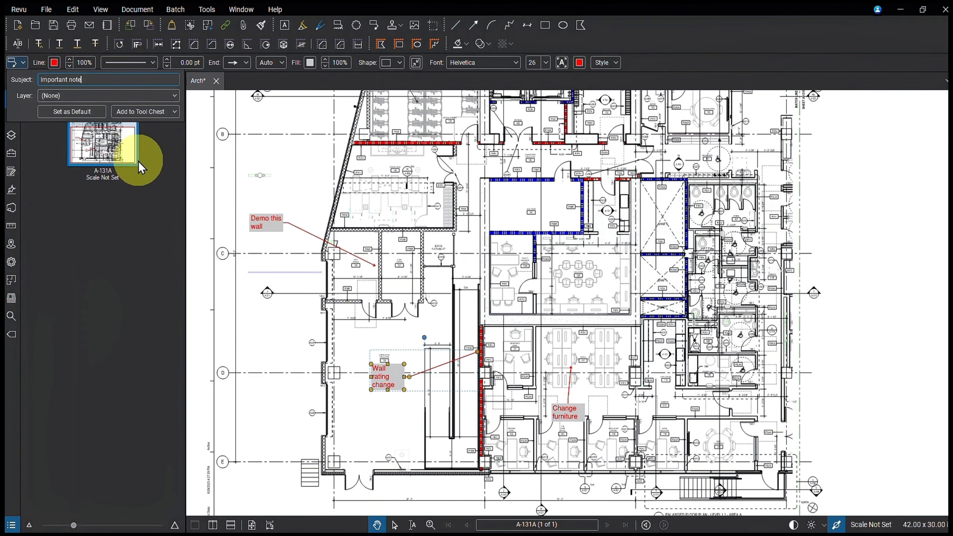
left_click(166, 181)
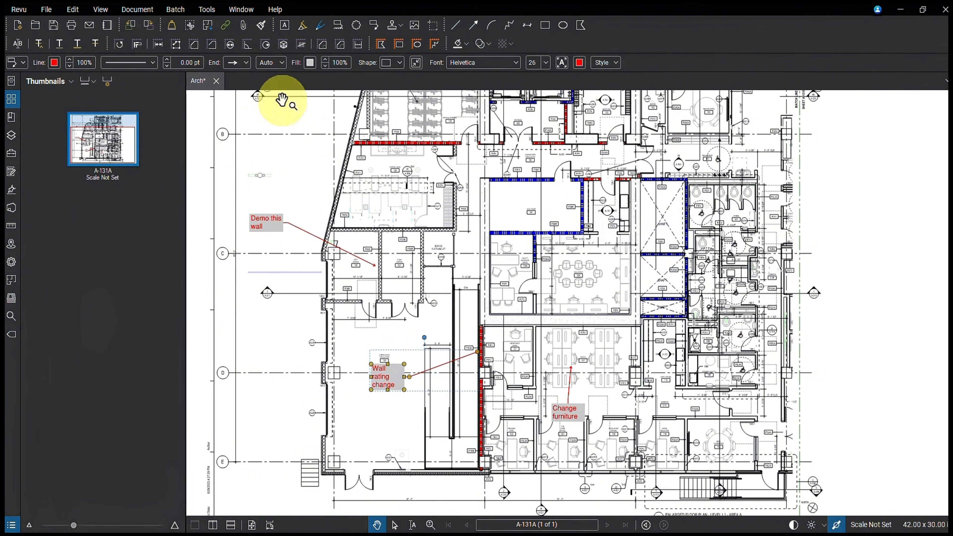
Step: Flatten all markups in Arch.pdf again with recovery allowed, properties in popup, and capture media as attachment
left_click(136, 12)
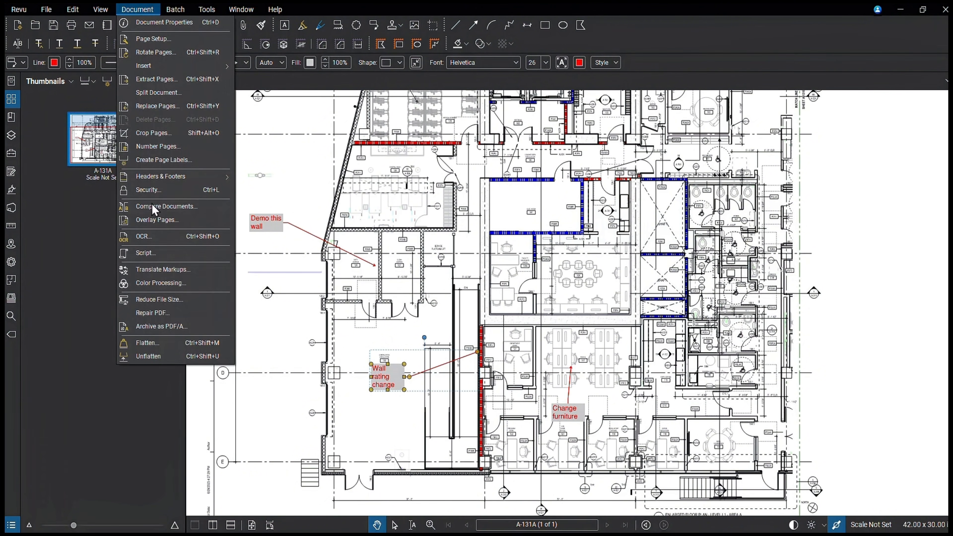
left_click(169, 345)
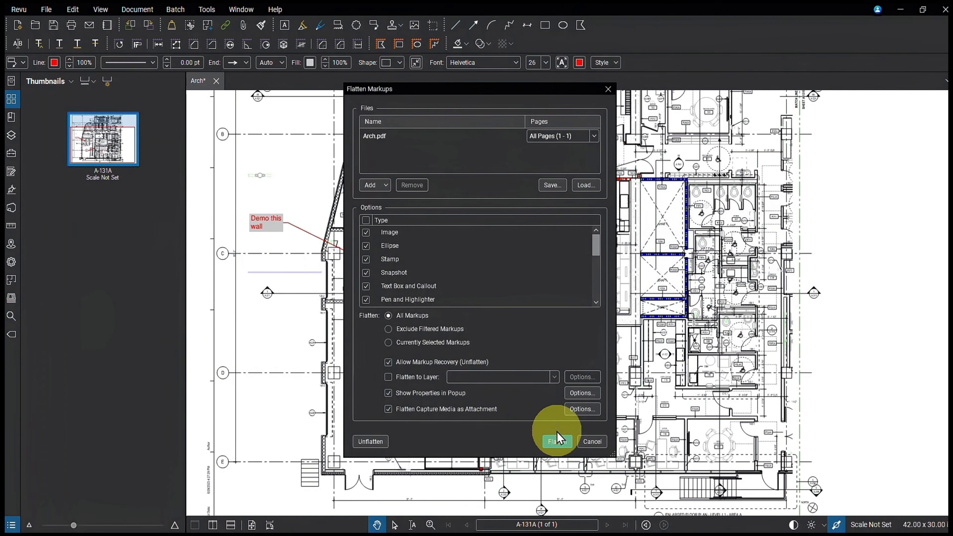
left_click(553, 442)
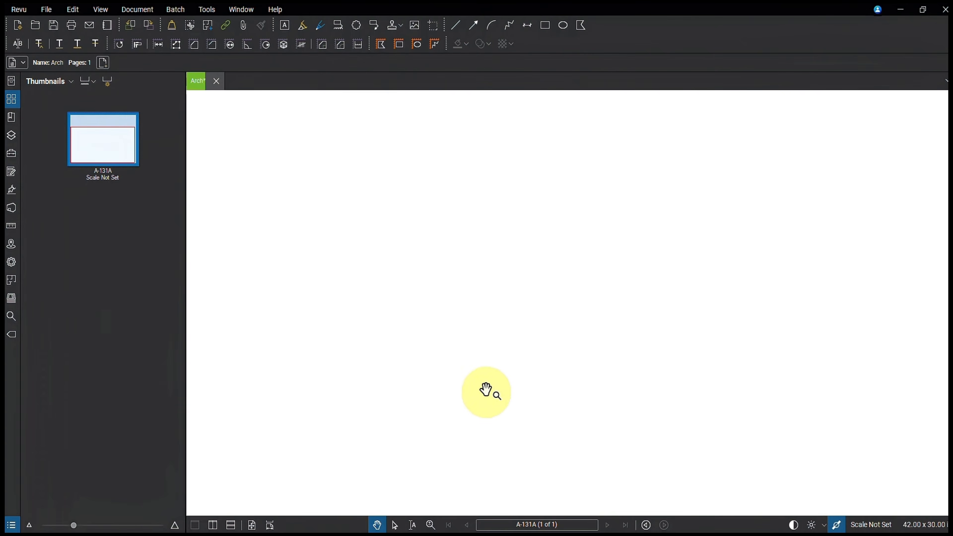